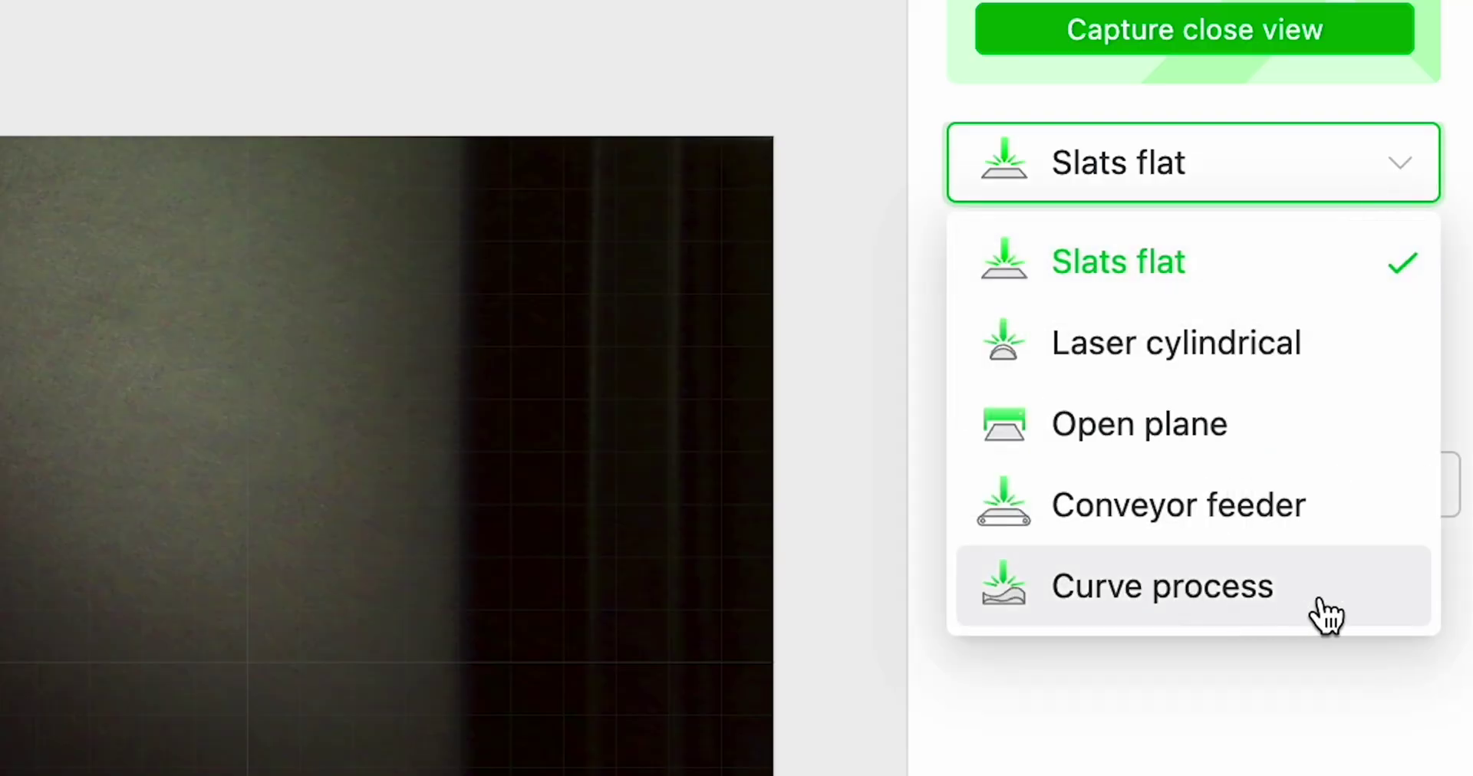
- Switch the processing mode to Curve process and start a Curve-measure setup under Curved surface
{"action": "left_click", "coordinate": [1241, 597]}
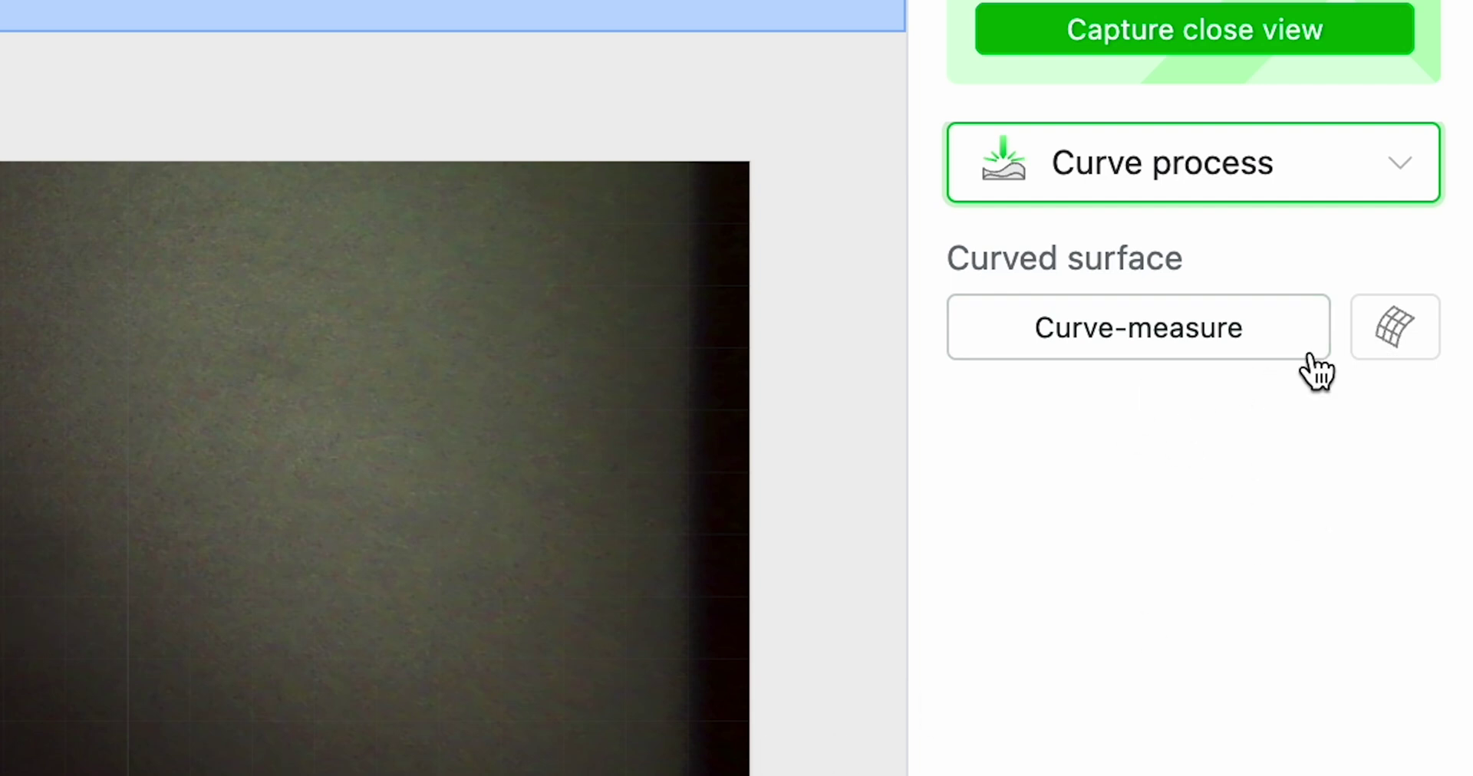
{"action": "left_click", "coordinate": [1199, 340]}
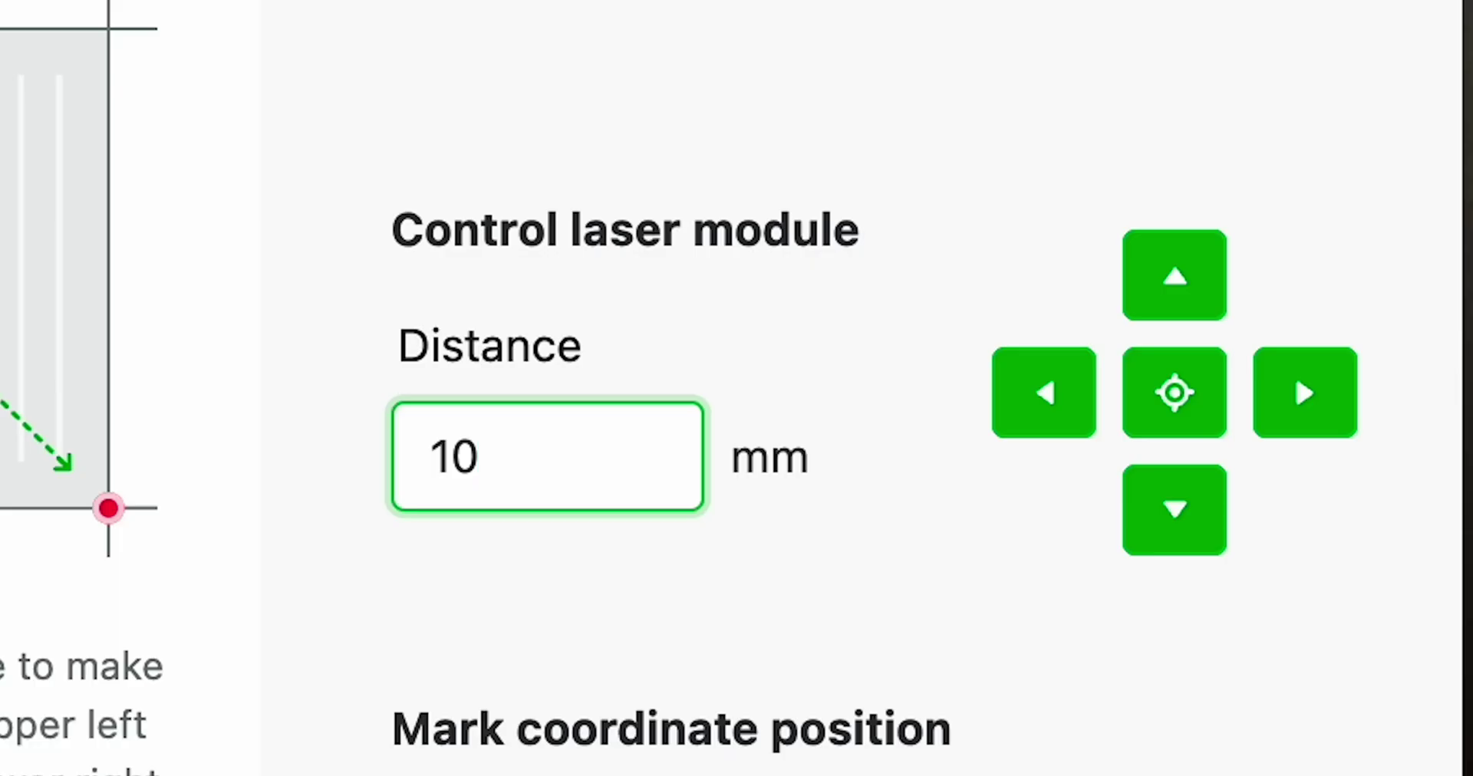
- Jog the laser upward, mark Vertex 1 and Vertex 2 of the spoon area, then continue to density settings
{"action": "left_click", "coordinate": [1193, 285]}
{"action": "left_click", "coordinate": [1193, 285]}
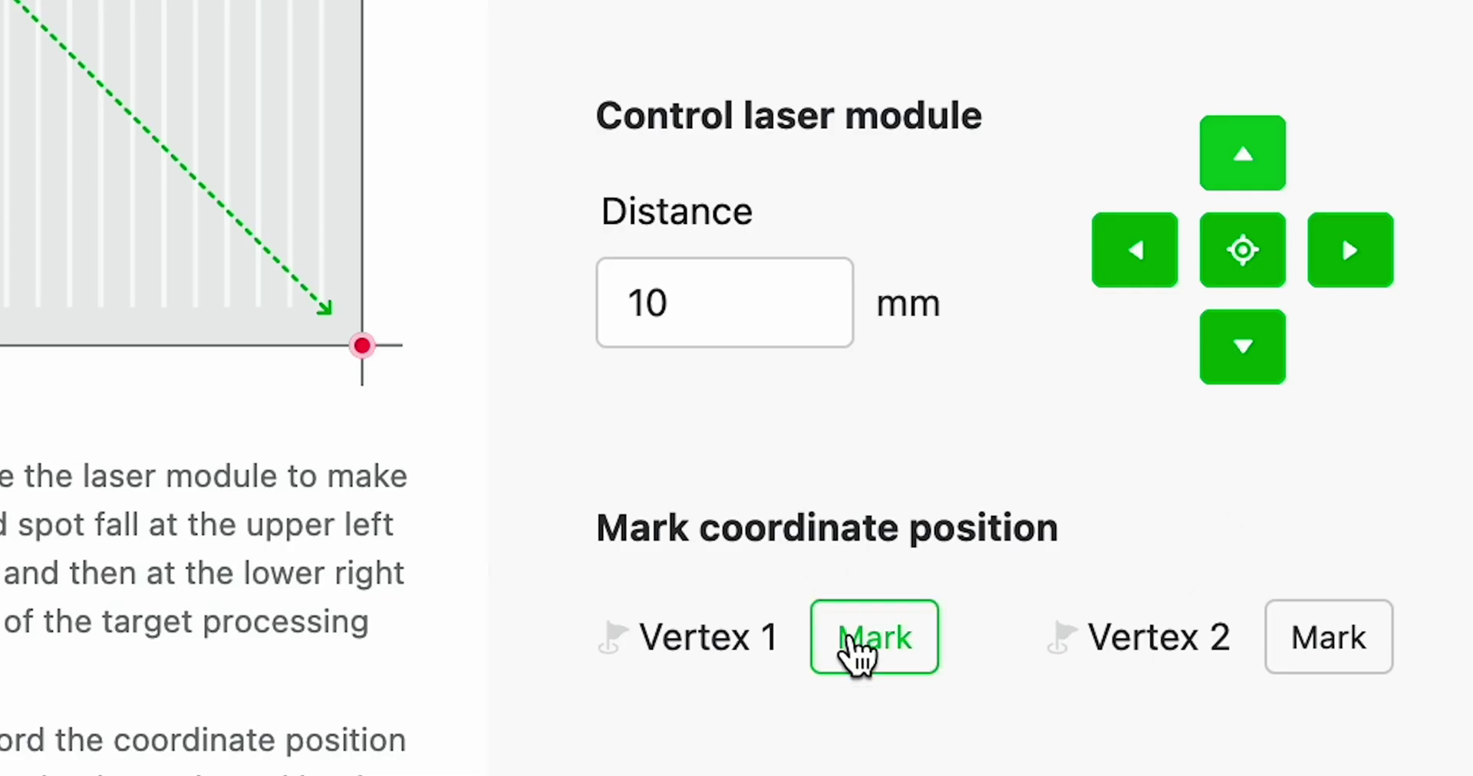
{"action": "left_click", "coordinate": [853, 648]}
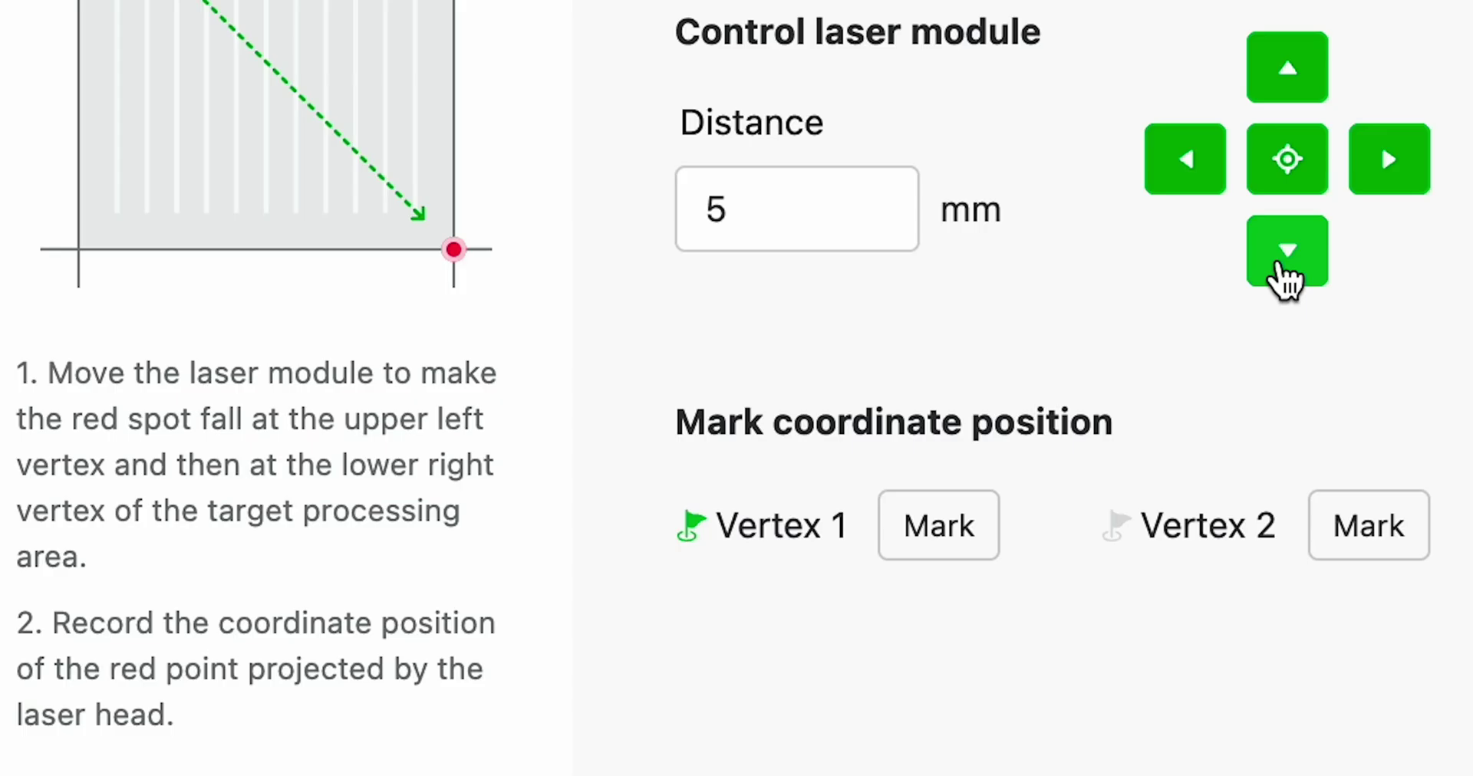
{"action": "left_click", "coordinate": [1350, 543]}
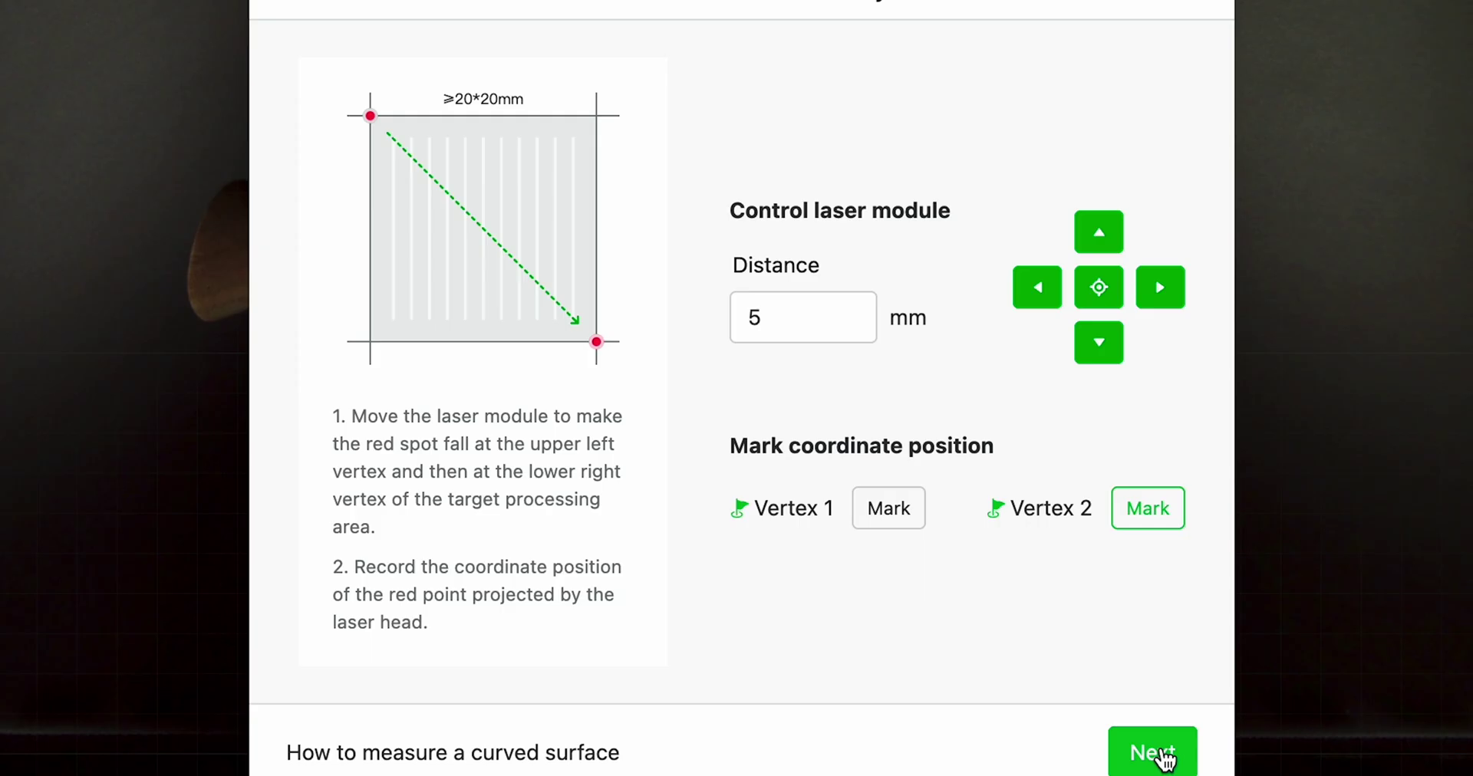
{"action": "left_click", "coordinate": [1158, 755]}
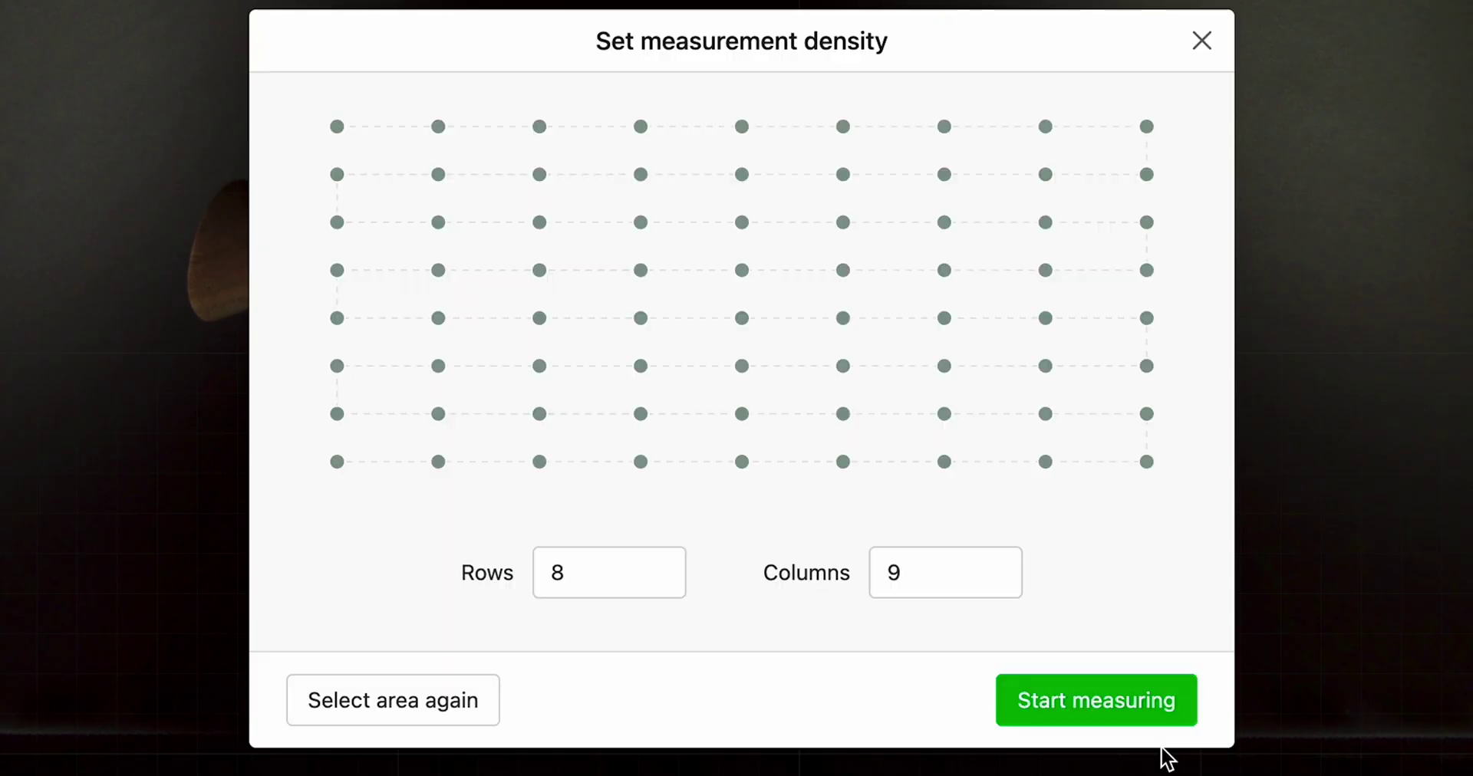
- Start measuring the 8-row by 9-column grid of surface points
{"action": "left_click", "coordinate": [1119, 706]}
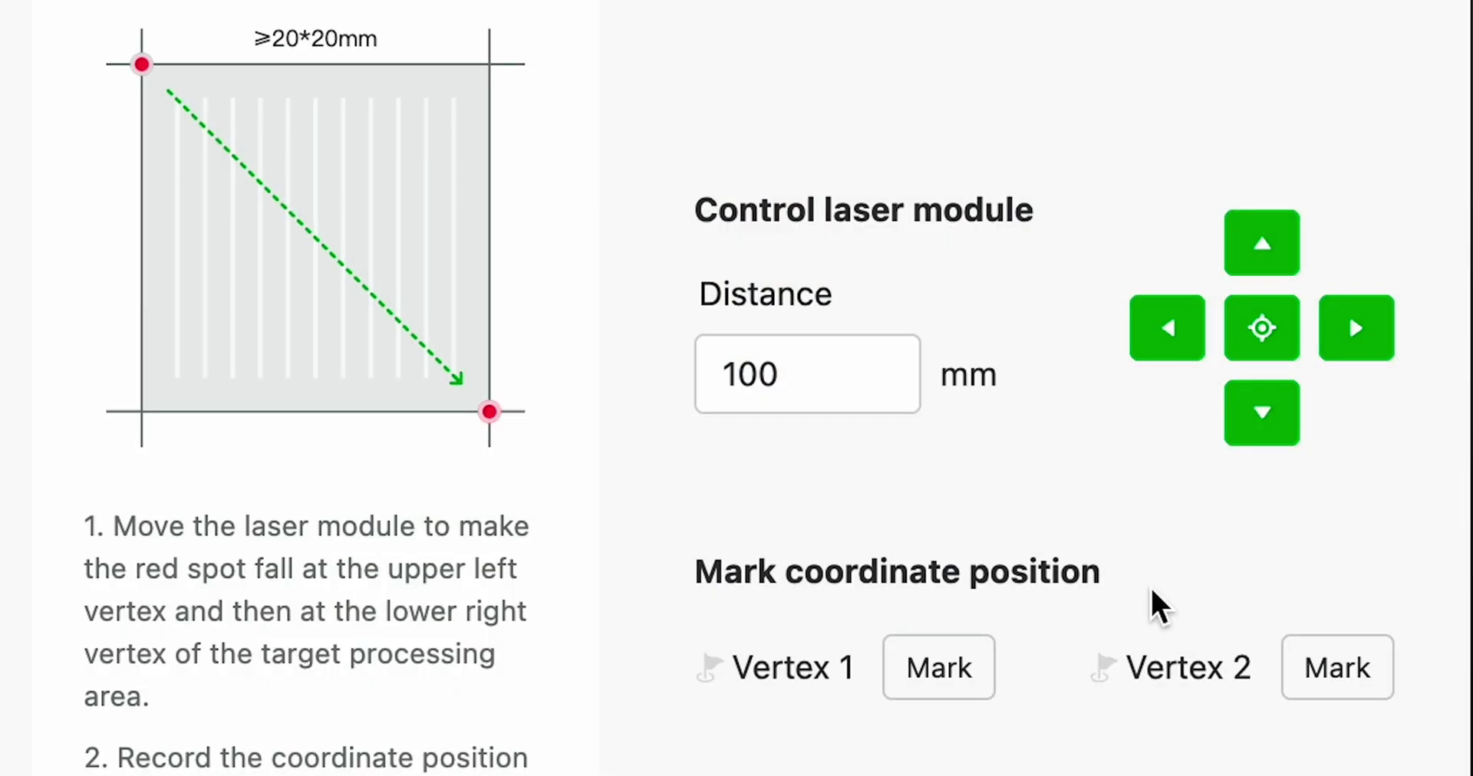
- Jog the laser to mark the next piece's upper-left and lower-right vertices, then start measuring
{"action": "left_click", "coordinate": [1254, 411]}
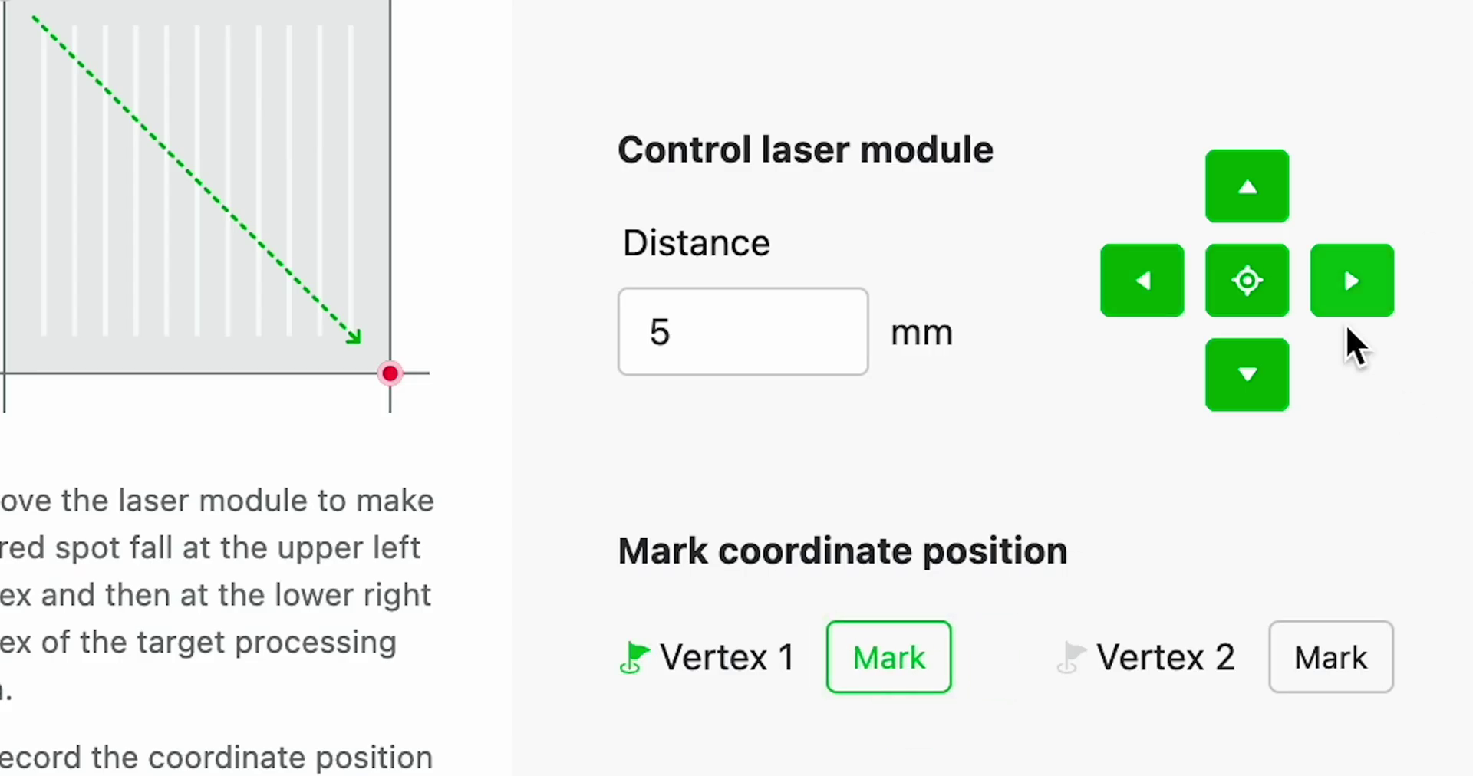
{"action": "left_click", "coordinate": [1282, 392]}
{"action": "left_click", "coordinate": [1283, 391]}
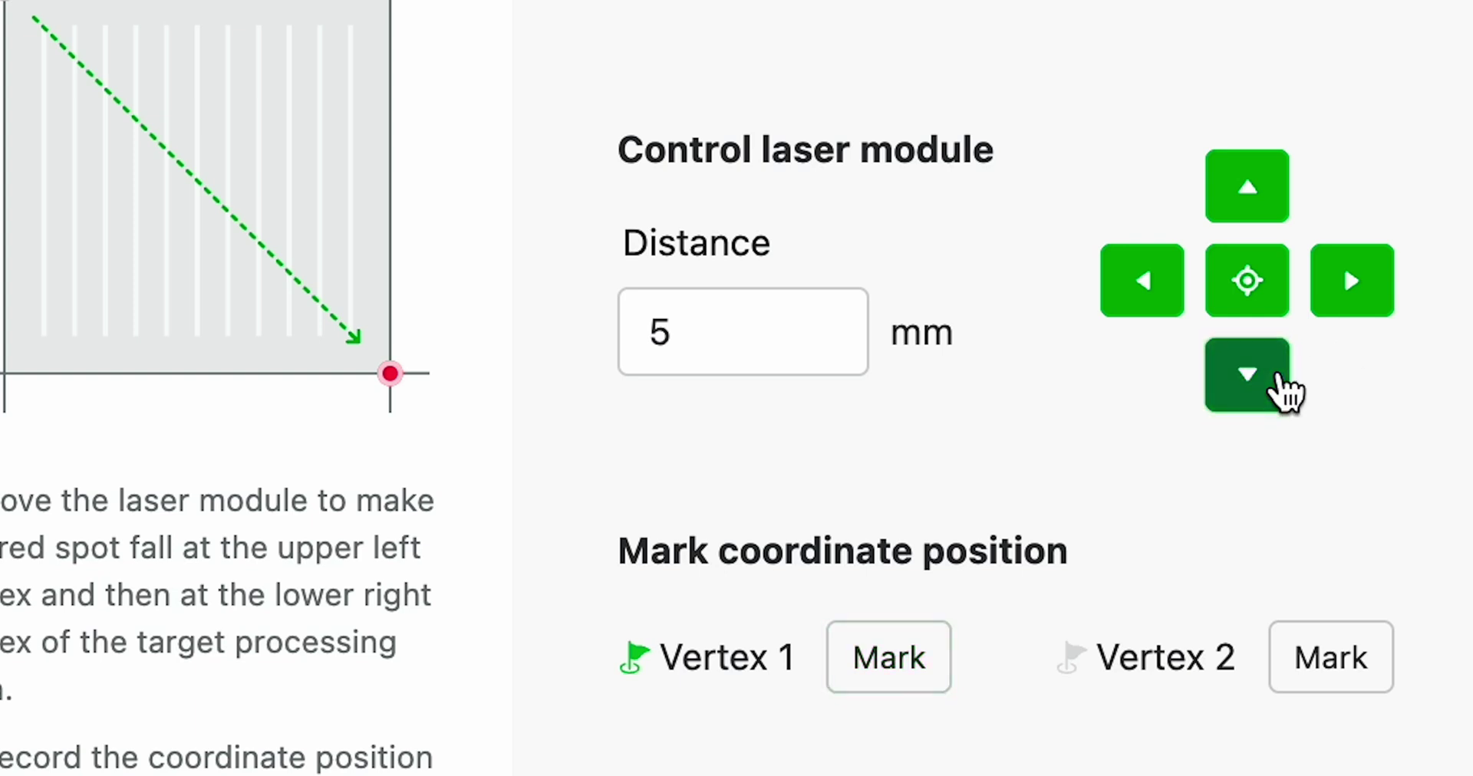
{"action": "left_click", "coordinate": [1279, 380]}
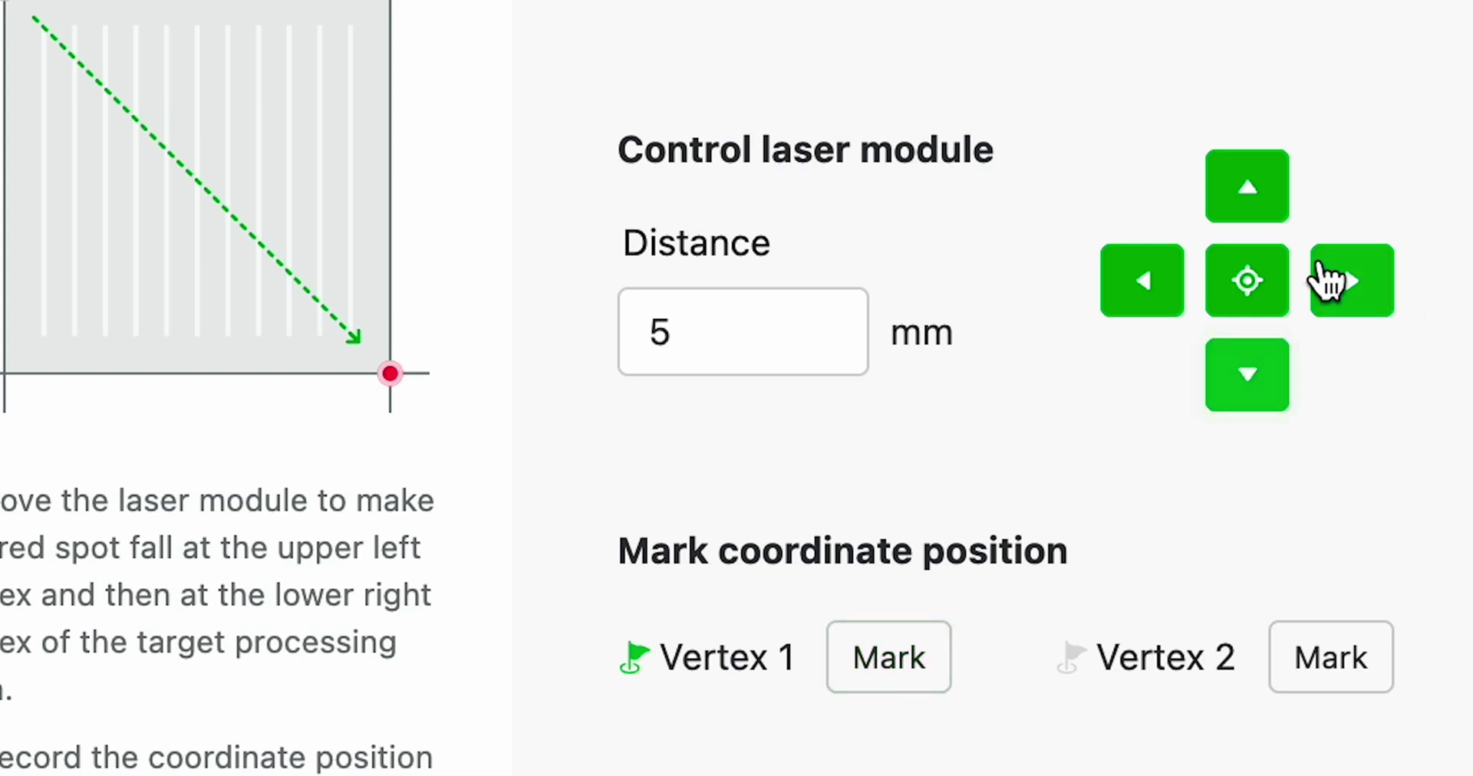
{"action": "left_click", "coordinate": [1317, 264]}
{"action": "left_click", "coordinate": [1320, 269]}
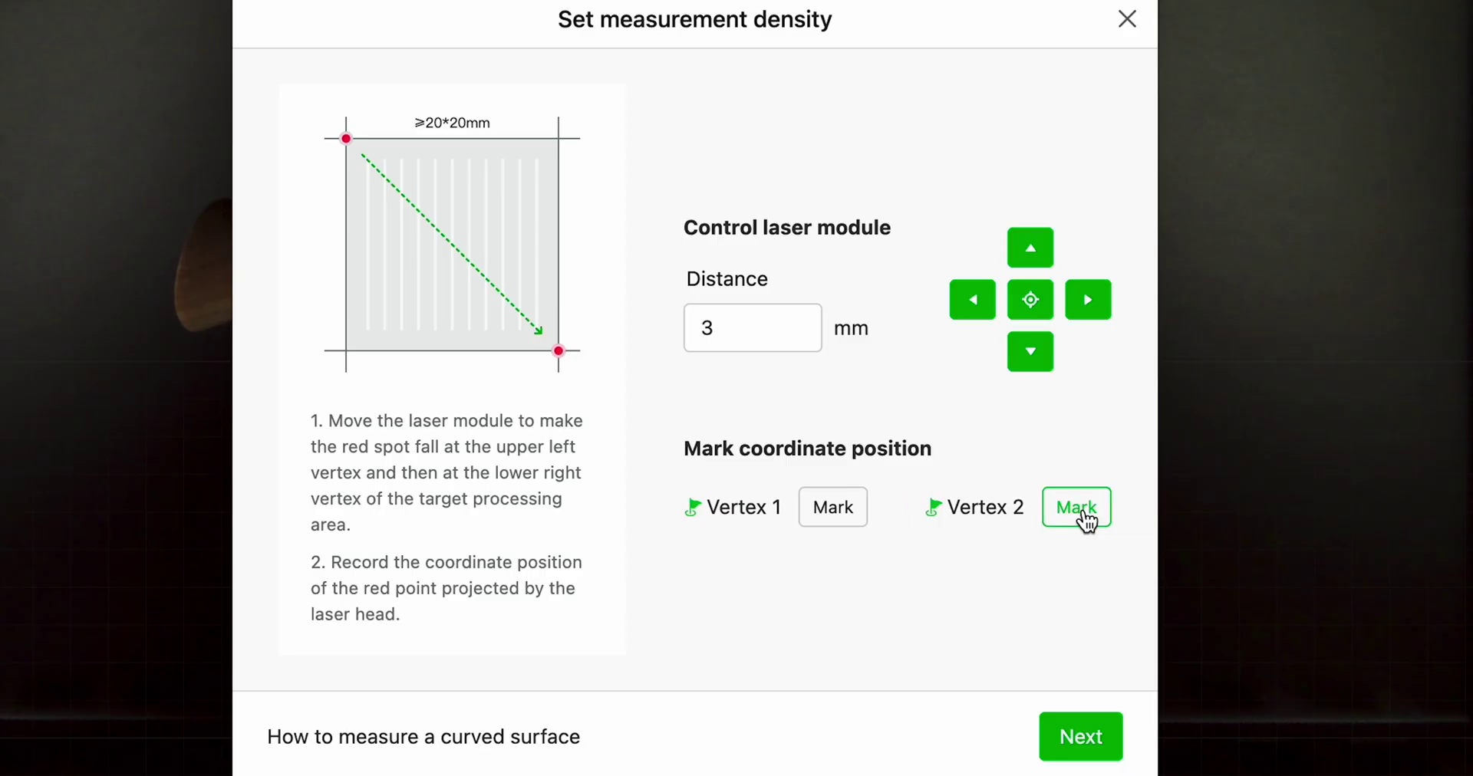
{"action": "left_click", "coordinate": [1105, 759]}
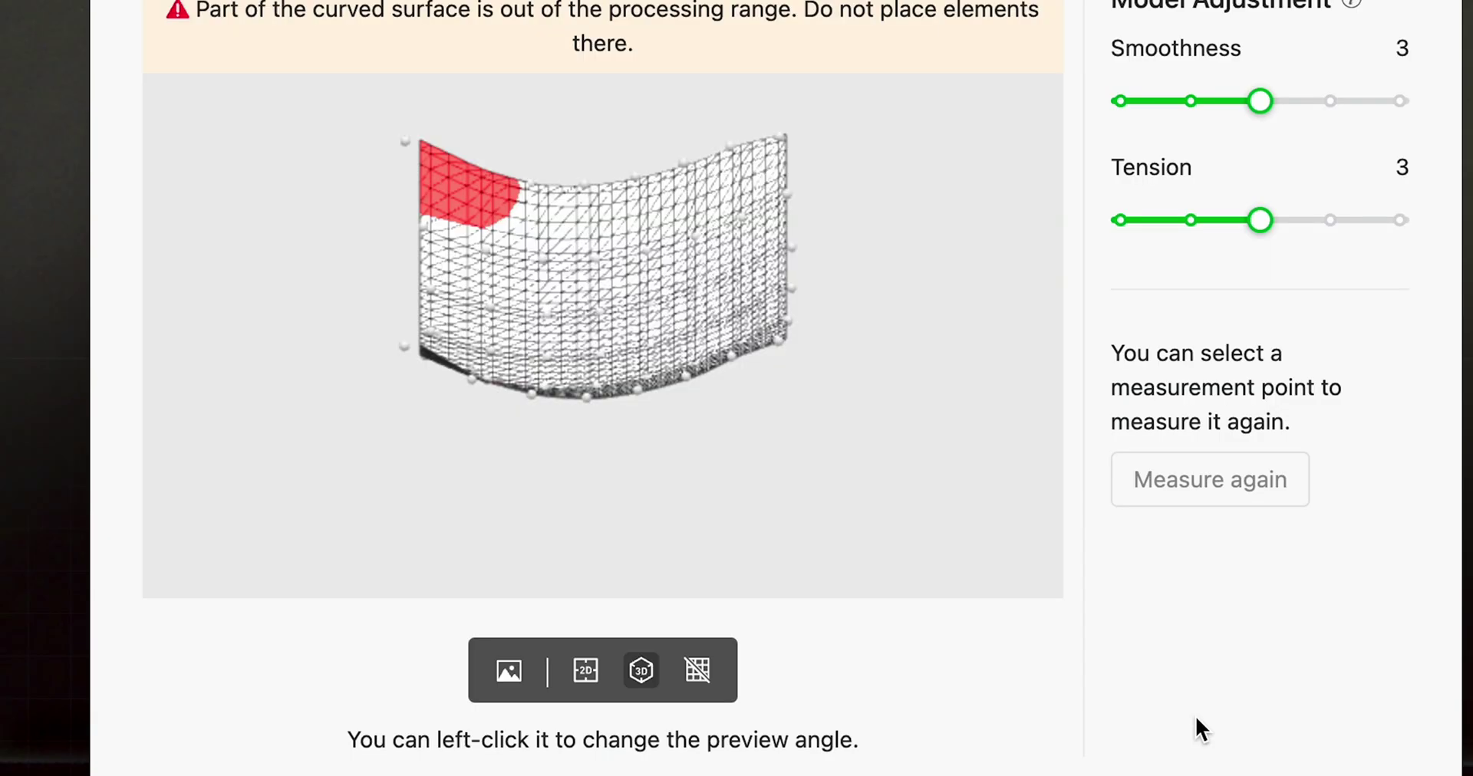
- Orbit the measured 3D mesh and compare top and 3D views to check red out-of-range areas
{"action": "left_click", "coordinate": [621, 248]}
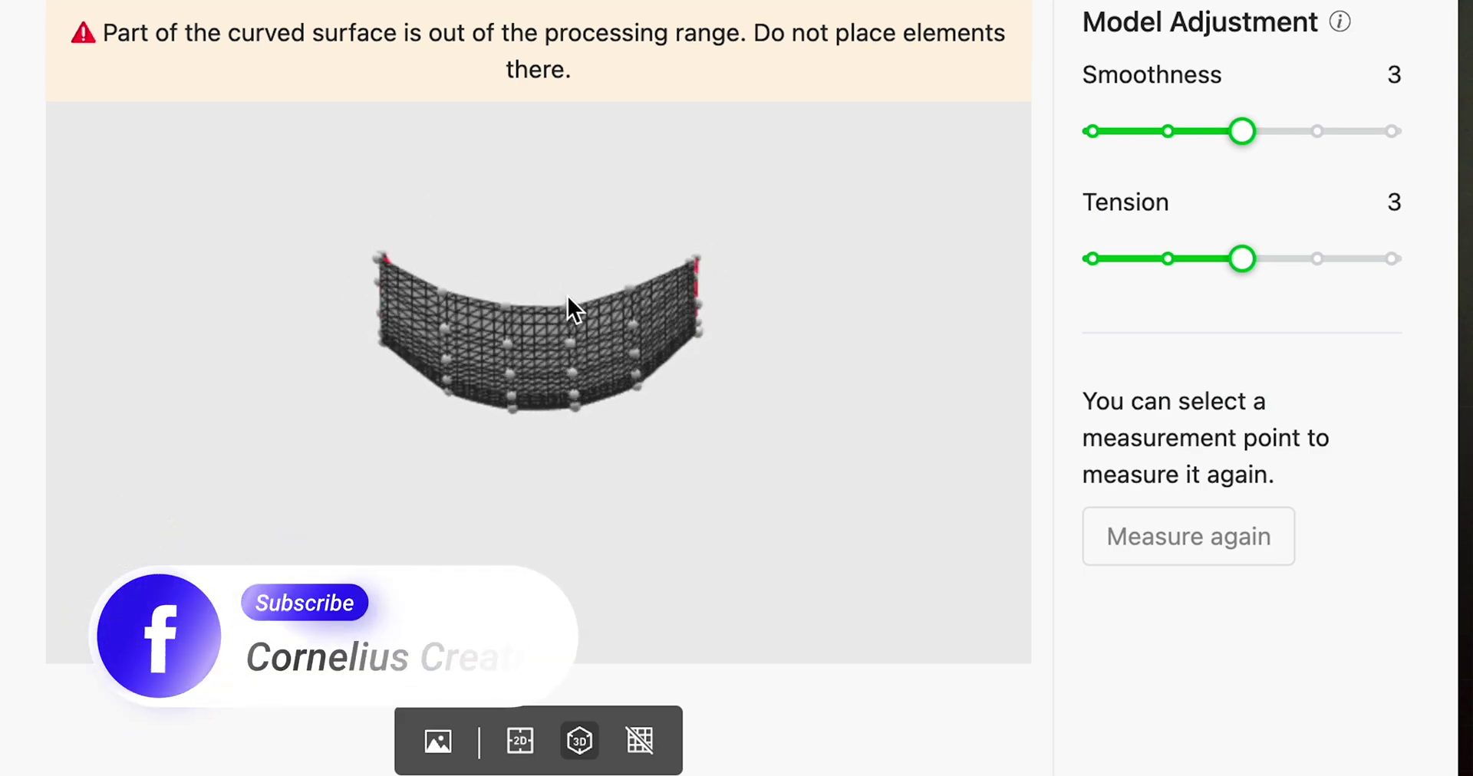
{"action": "left_click_drag", "start_coordinate": [568, 296], "coordinate": [531, 376]}
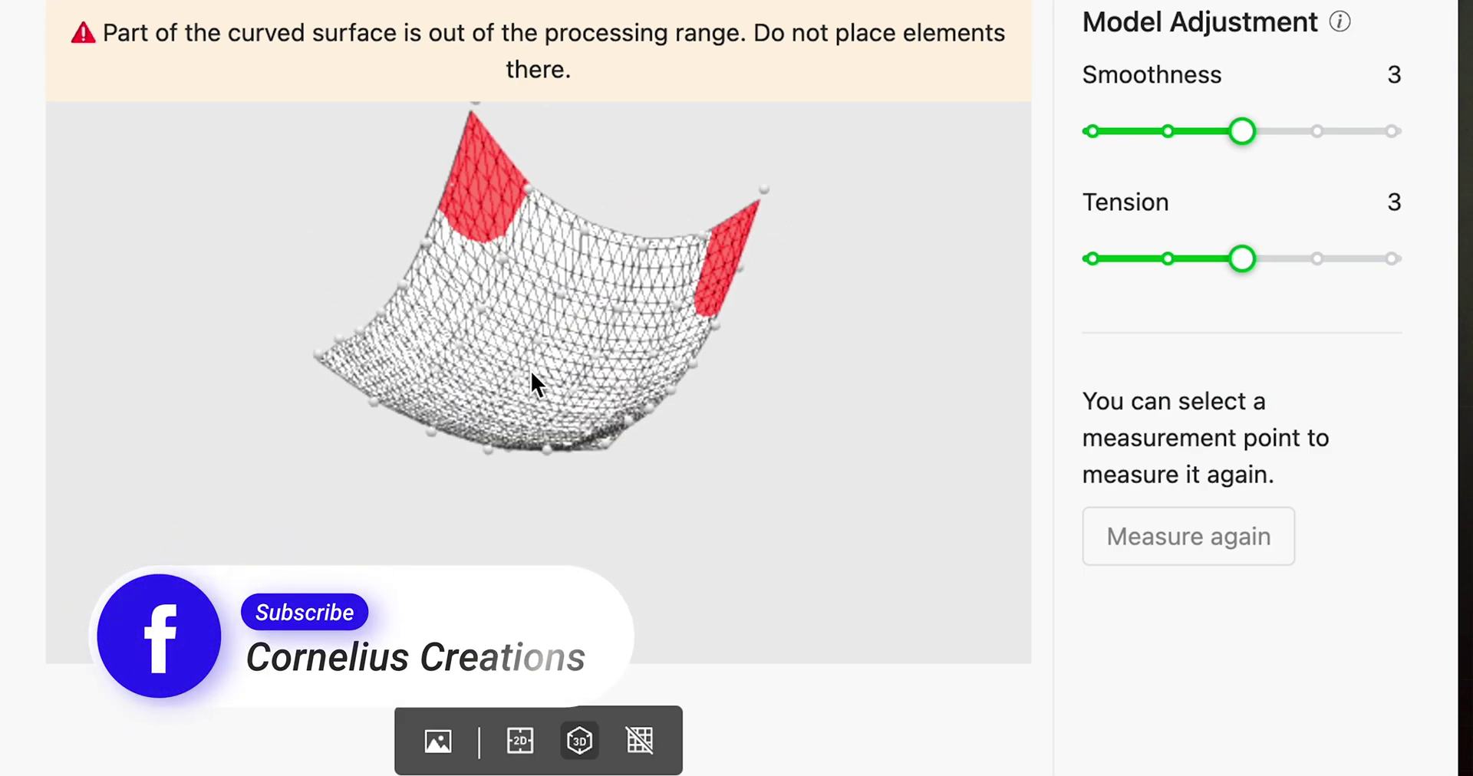
{"action": "left_click", "coordinate": [520, 741]}
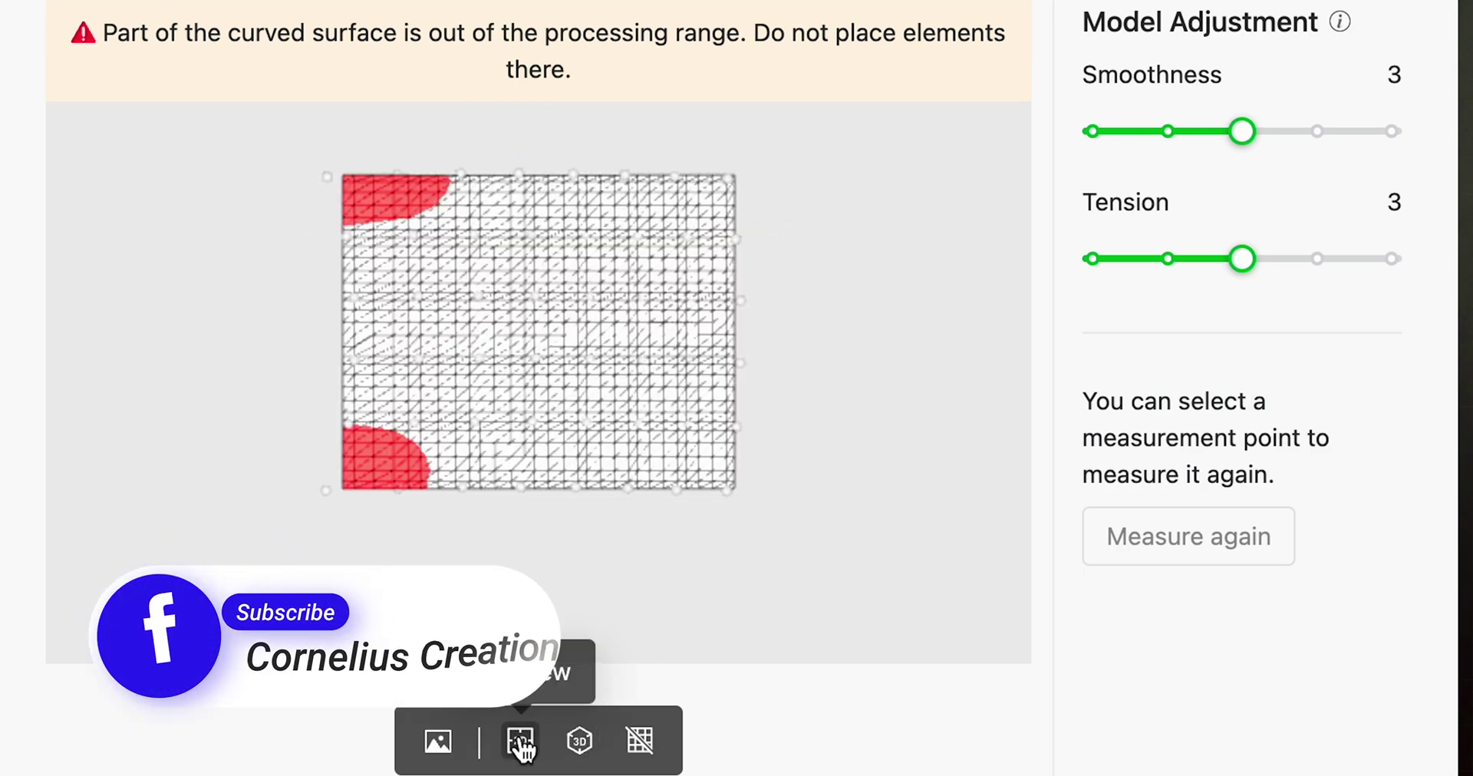
{"action": "left_click", "coordinate": [581, 760]}
{"action": "left_click_drag", "start_coordinate": [686, 289], "coordinate": [614, 591]}
{"action": "left_click_drag", "start_coordinate": [591, 538], "coordinate": [502, 330]}
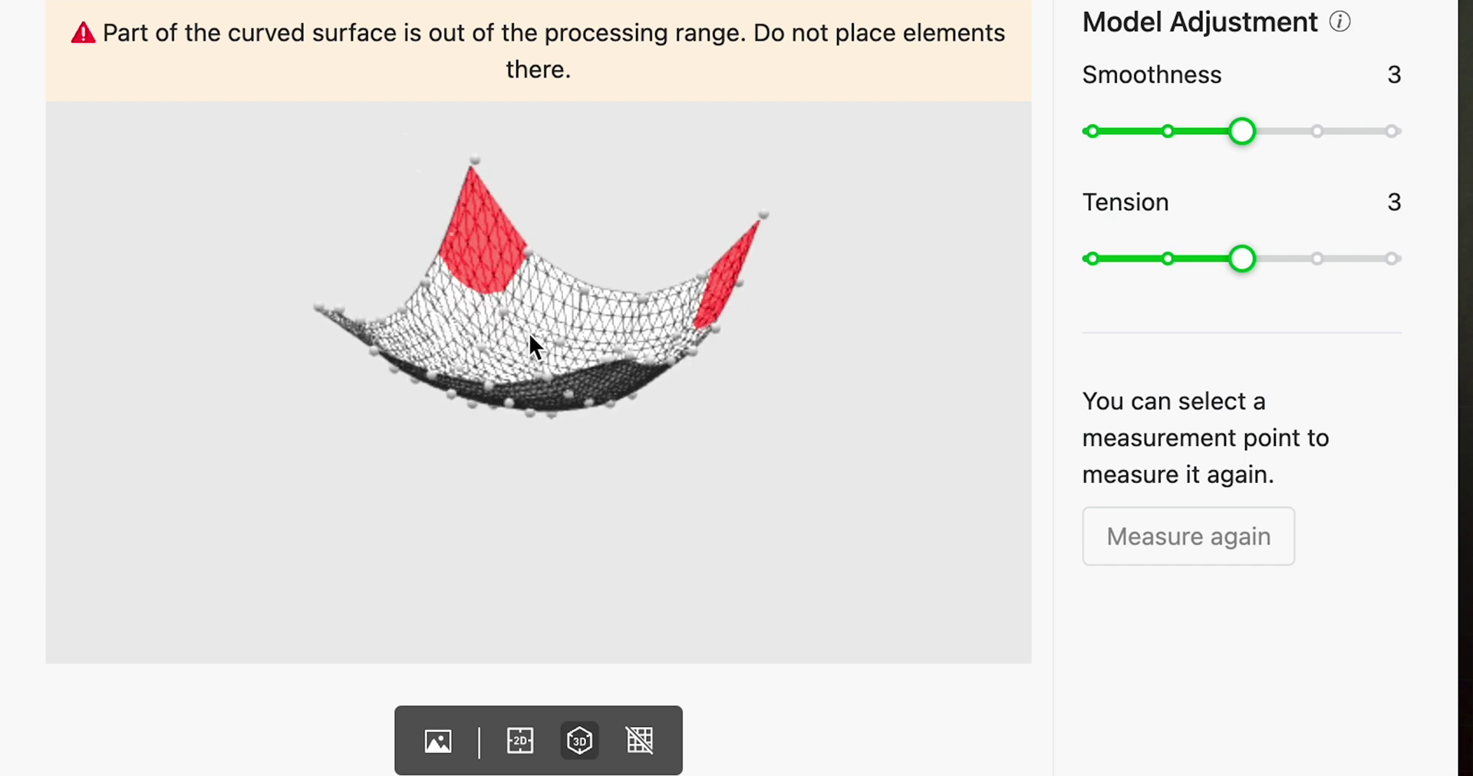
{"action": "mouse_move", "coordinate": [530, 336]}
{"action": "left_mouse_down"}
{"action": "mouse_move", "coordinate": [575, 332]}
{"action": "mouse_move", "coordinate": [552, 329]}
{"action": "left_mouse_up"}
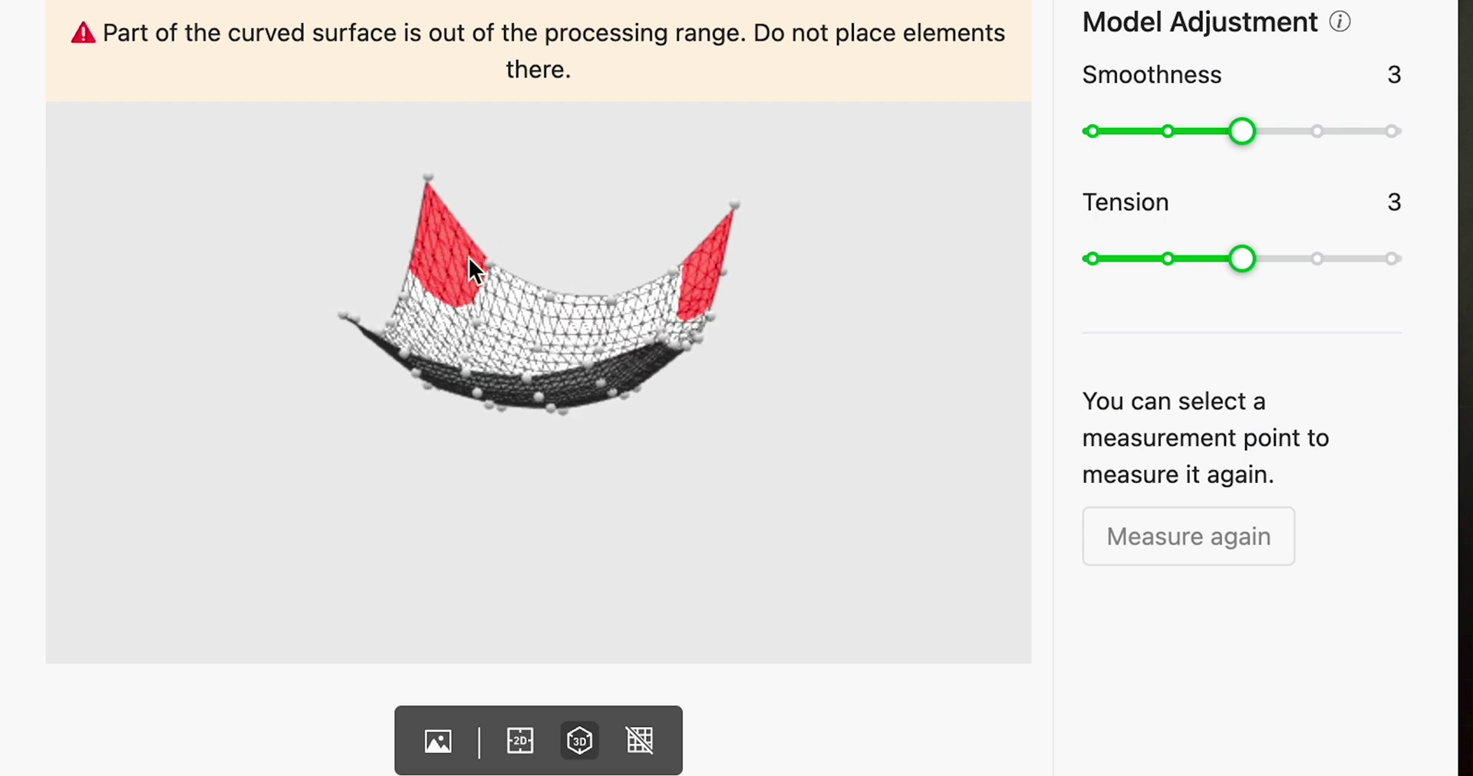
{"action": "left_click_drag", "start_coordinate": [674, 443], "coordinate": [551, 449]}
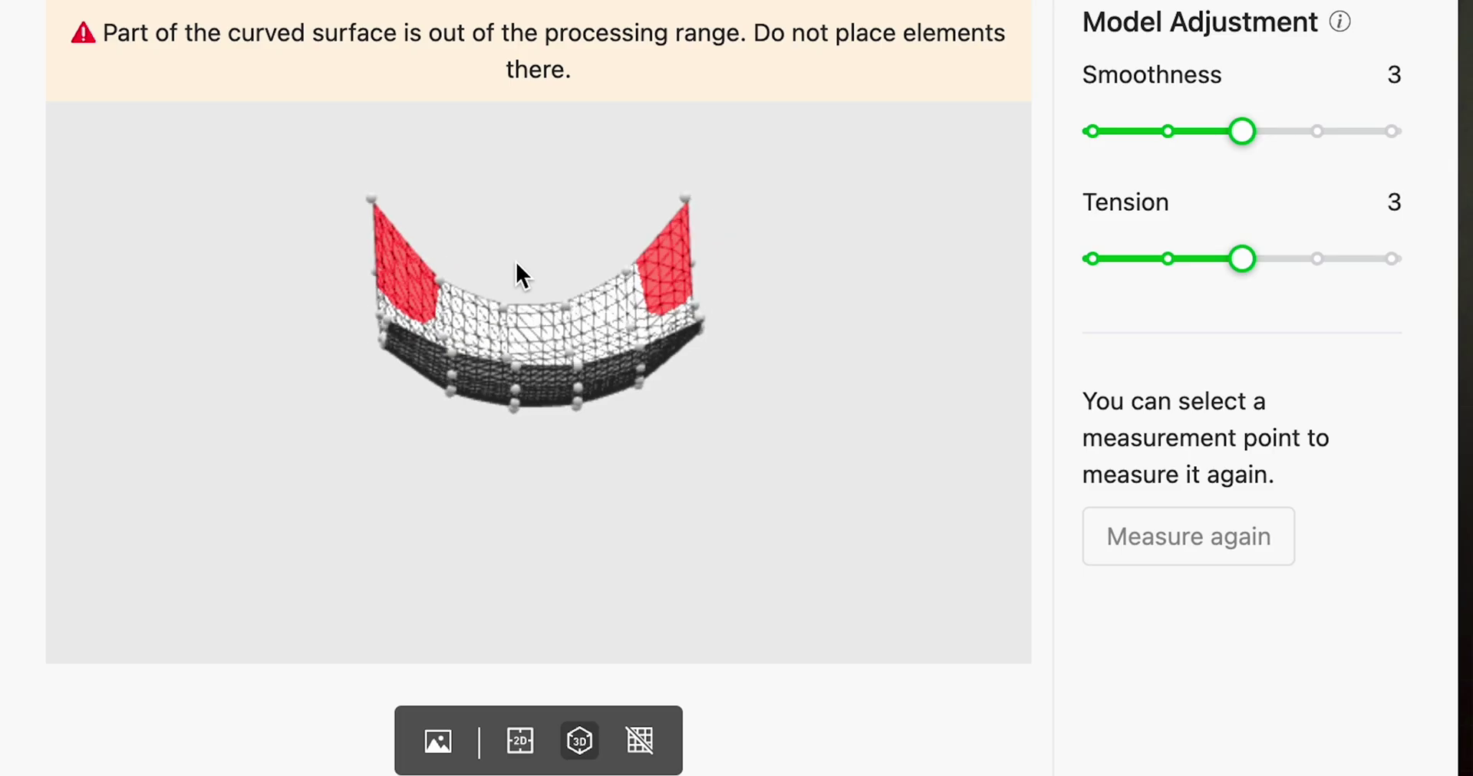
{"action": "left_click_drag", "start_coordinate": [699, 345], "coordinate": [543, 366]}
{"action": "left_click_drag", "start_coordinate": [405, 274], "coordinate": [510, 302]}
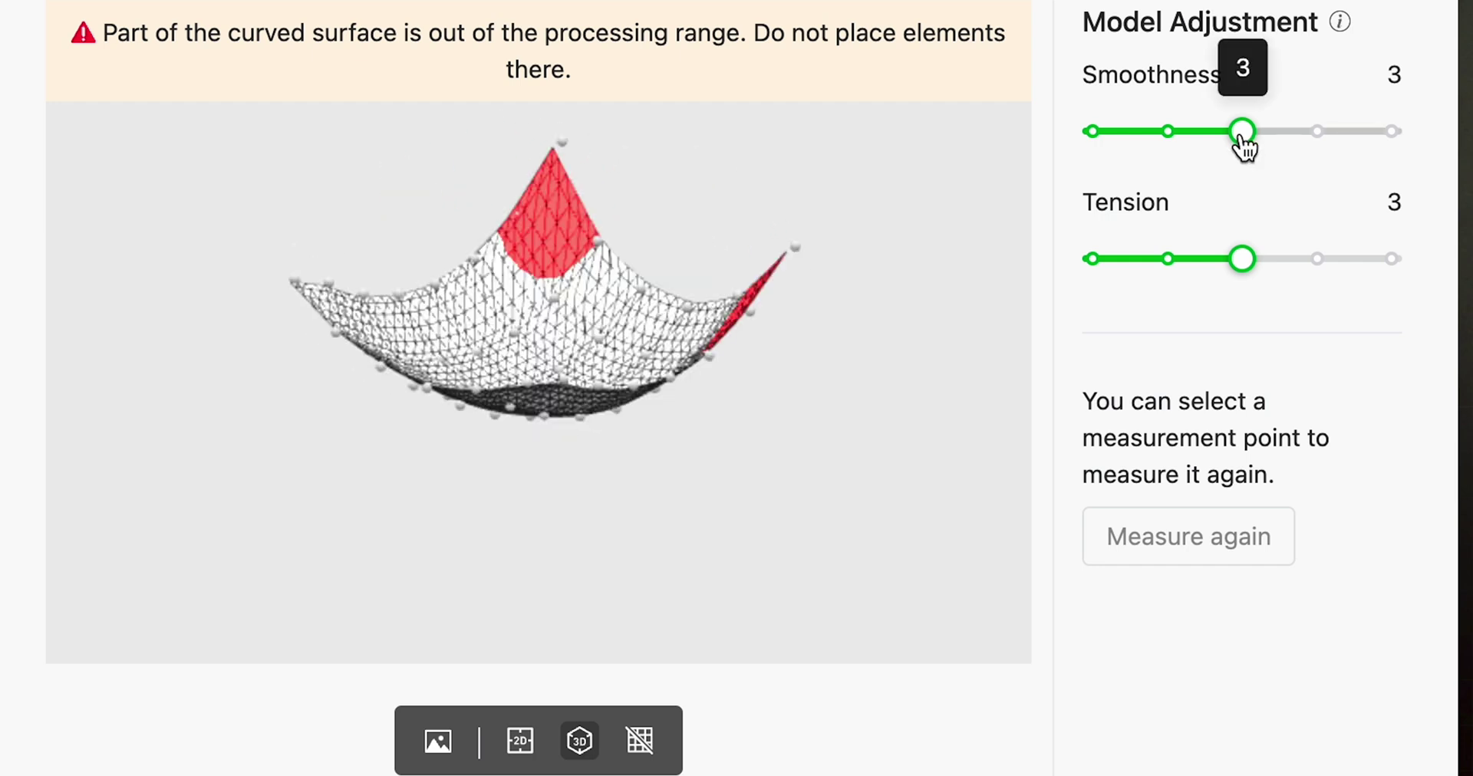
{"action": "left_click_drag", "start_coordinate": [1243, 132], "coordinate": [1391, 131]}
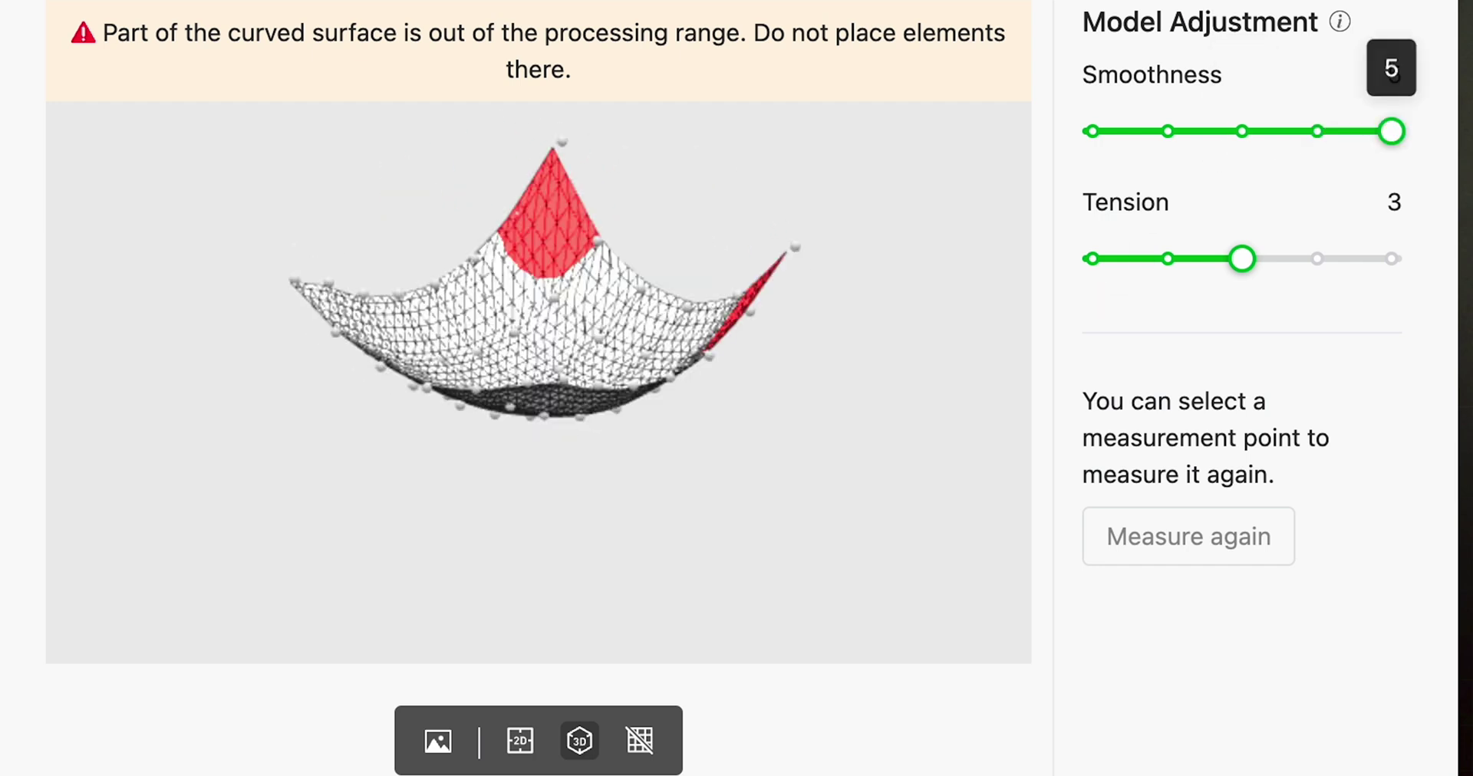
{"action": "left_click_drag", "start_coordinate": [1243, 261], "coordinate": [1391, 259]}
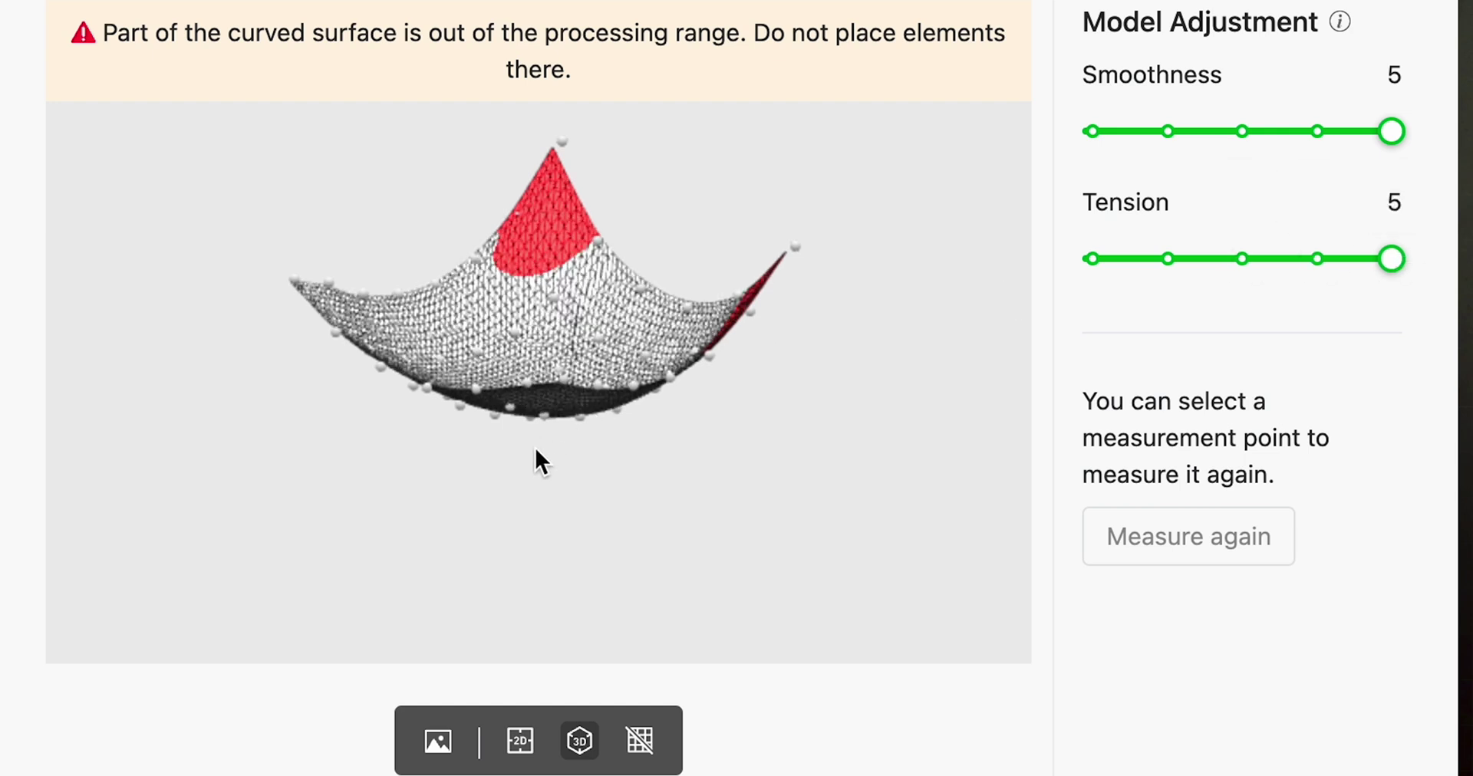
{"action": "left_click_drag", "start_coordinate": [536, 461], "coordinate": [567, 460]}
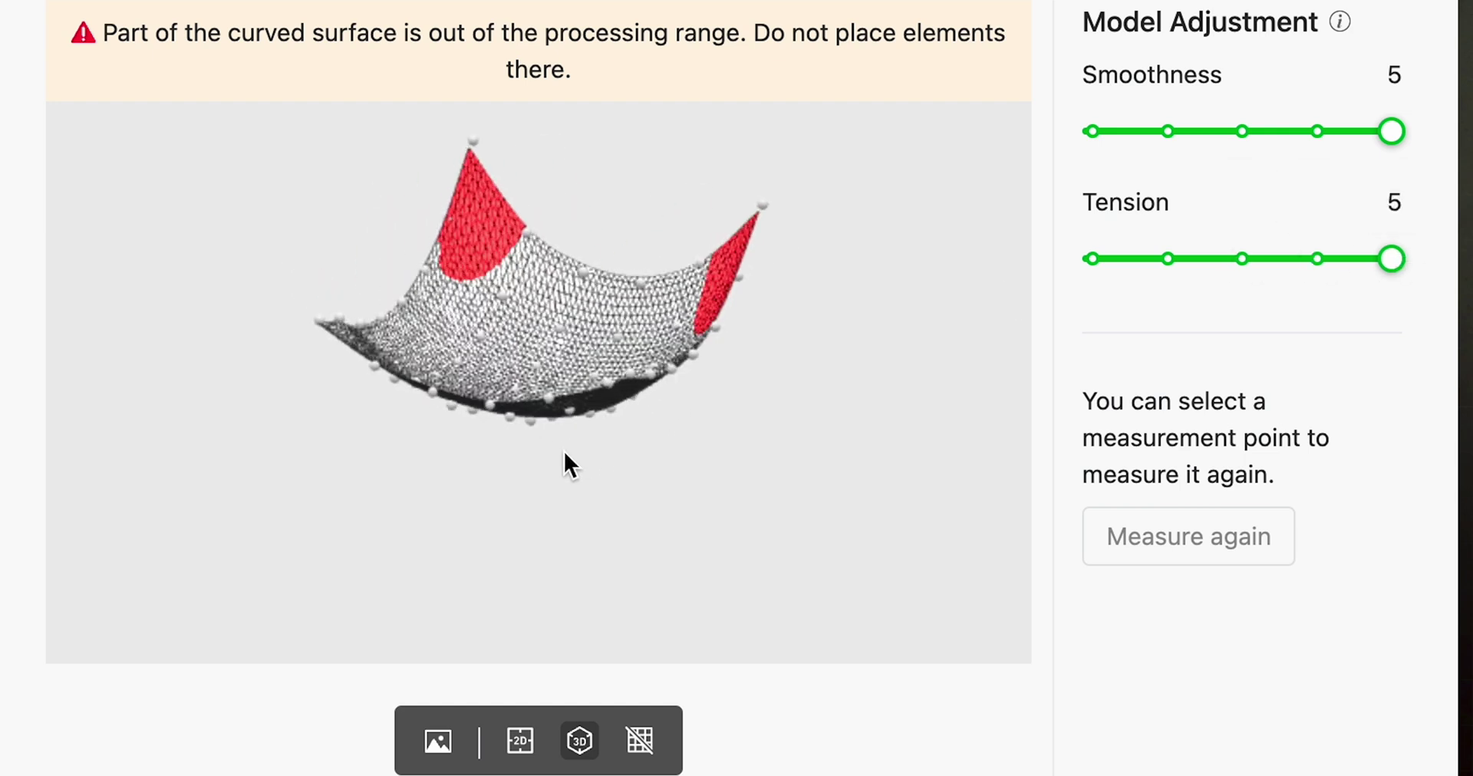
{"action": "left_click_drag", "start_coordinate": [590, 437], "coordinate": [557, 403]}
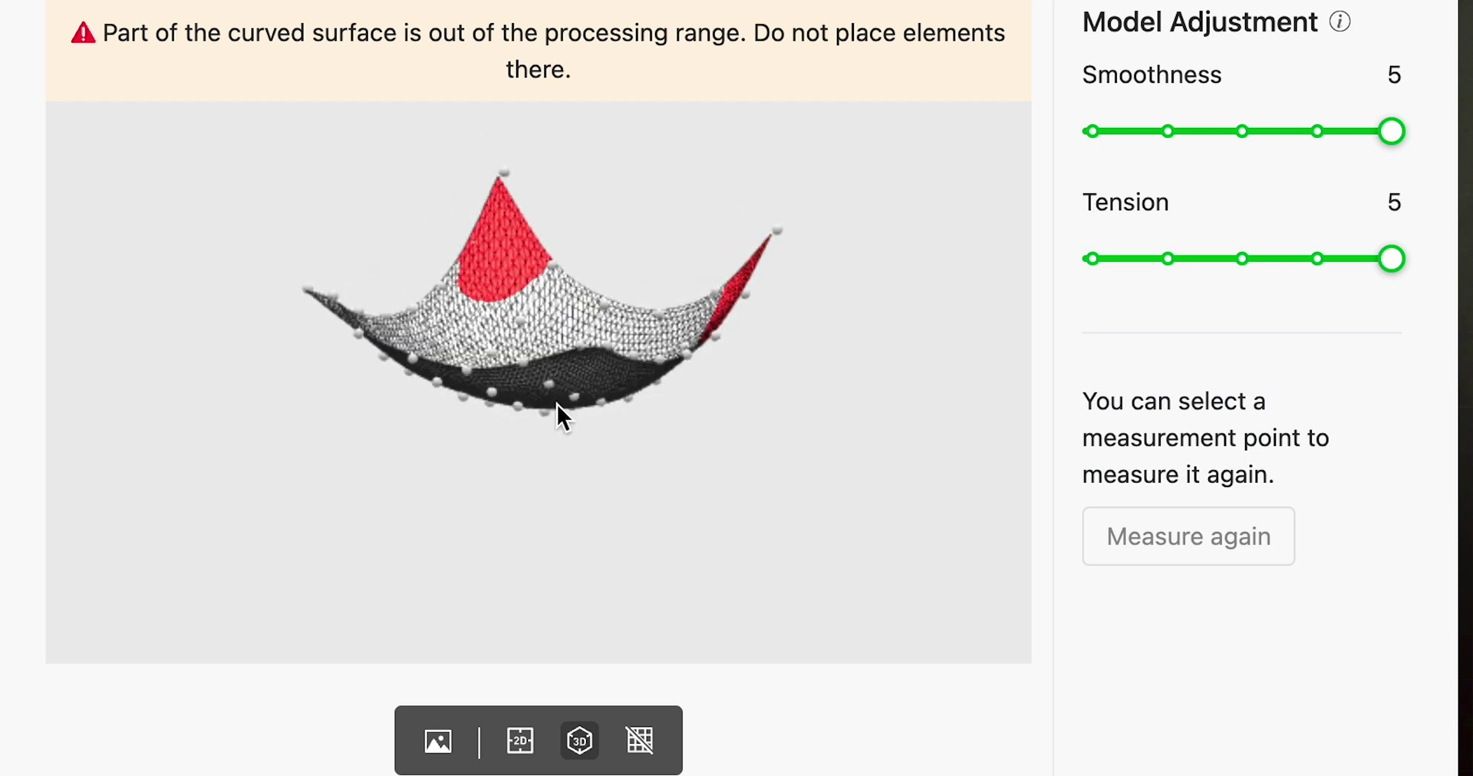
{"action": "left_click", "coordinate": [1242, 260]}
{"action": "left_click", "coordinate": [1244, 132]}
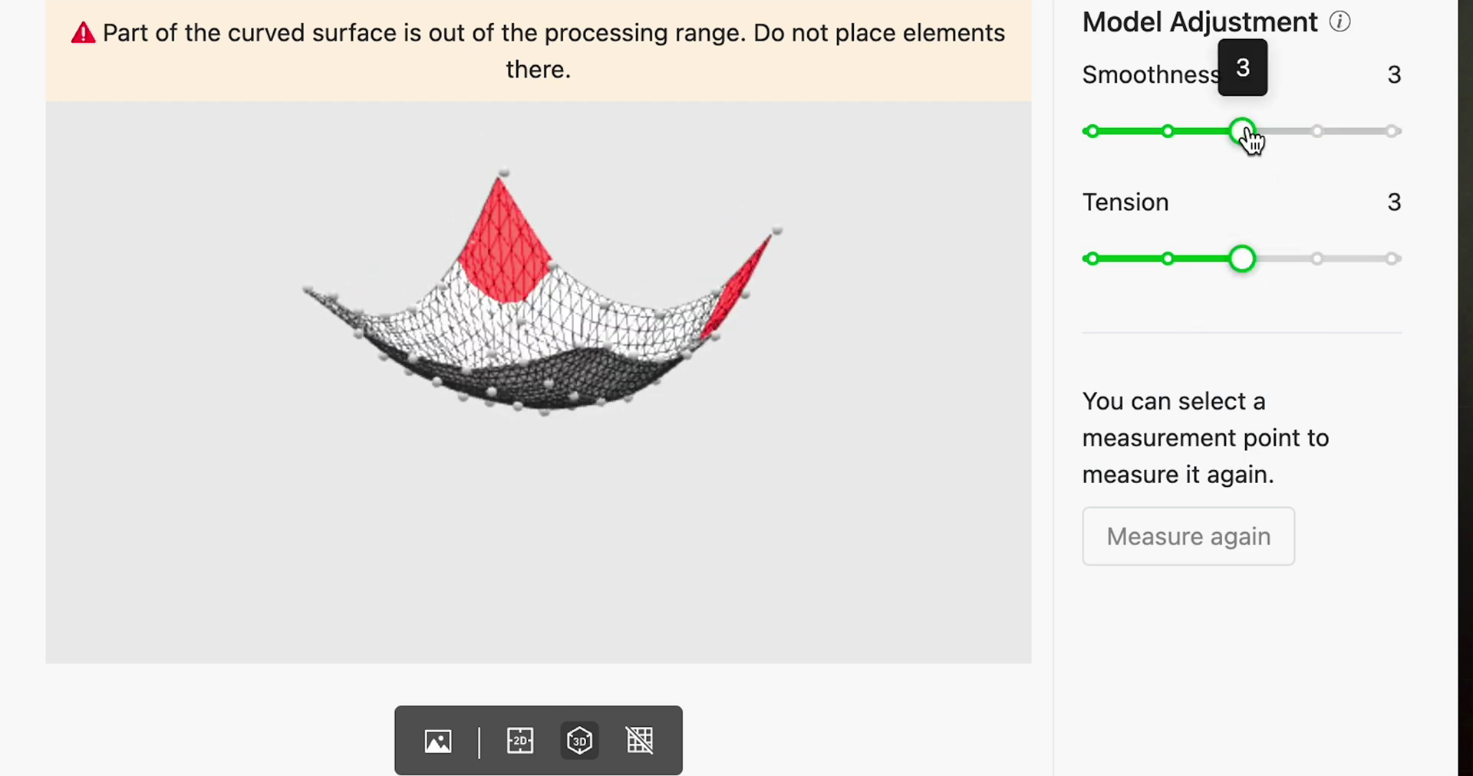
{"action": "left_click_drag", "start_coordinate": [638, 424], "coordinate": [595, 418]}
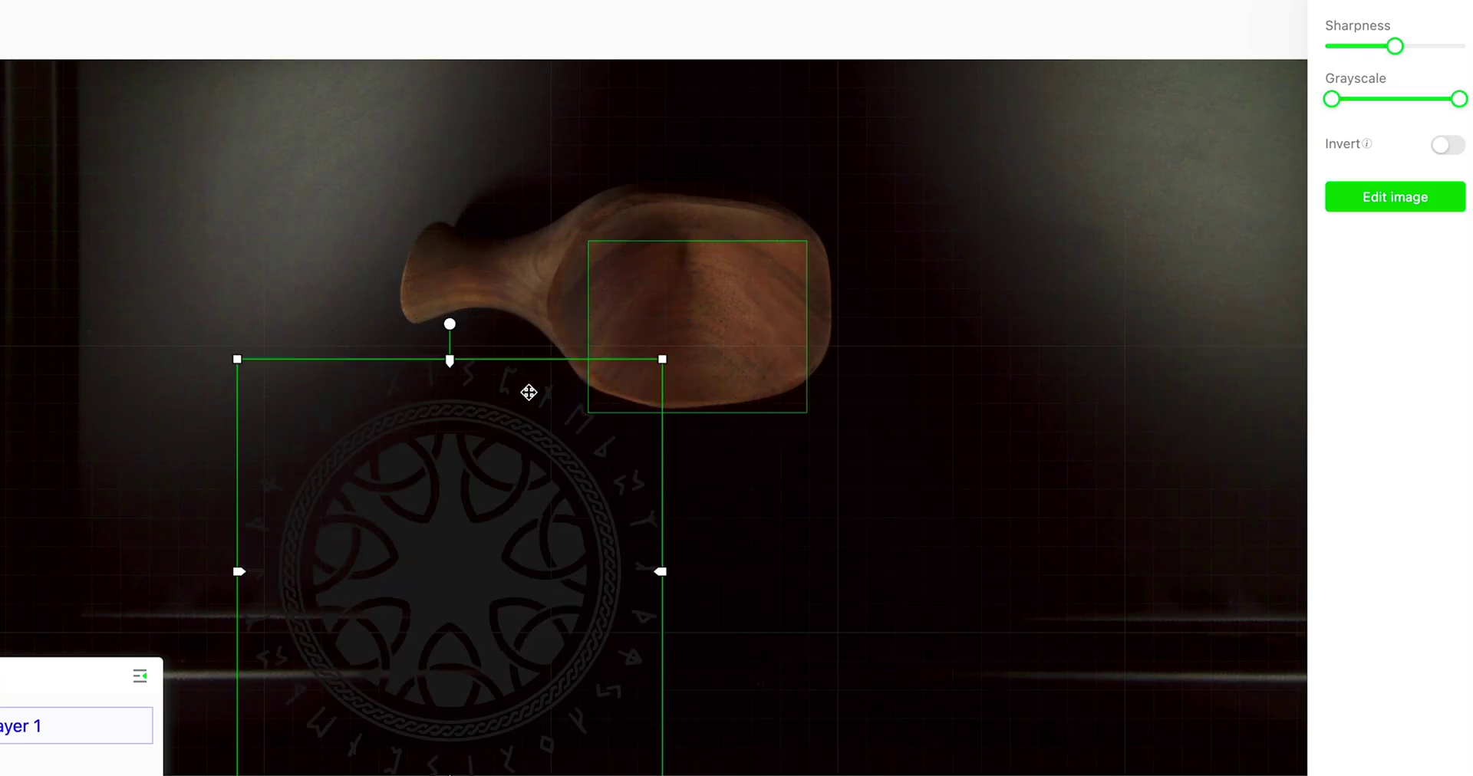
- Scale the rune emblem down and move it next to the spoon on the canvas
{"action": "left_click_drag", "start_coordinate": [526, 388], "coordinate": [396, 481]}
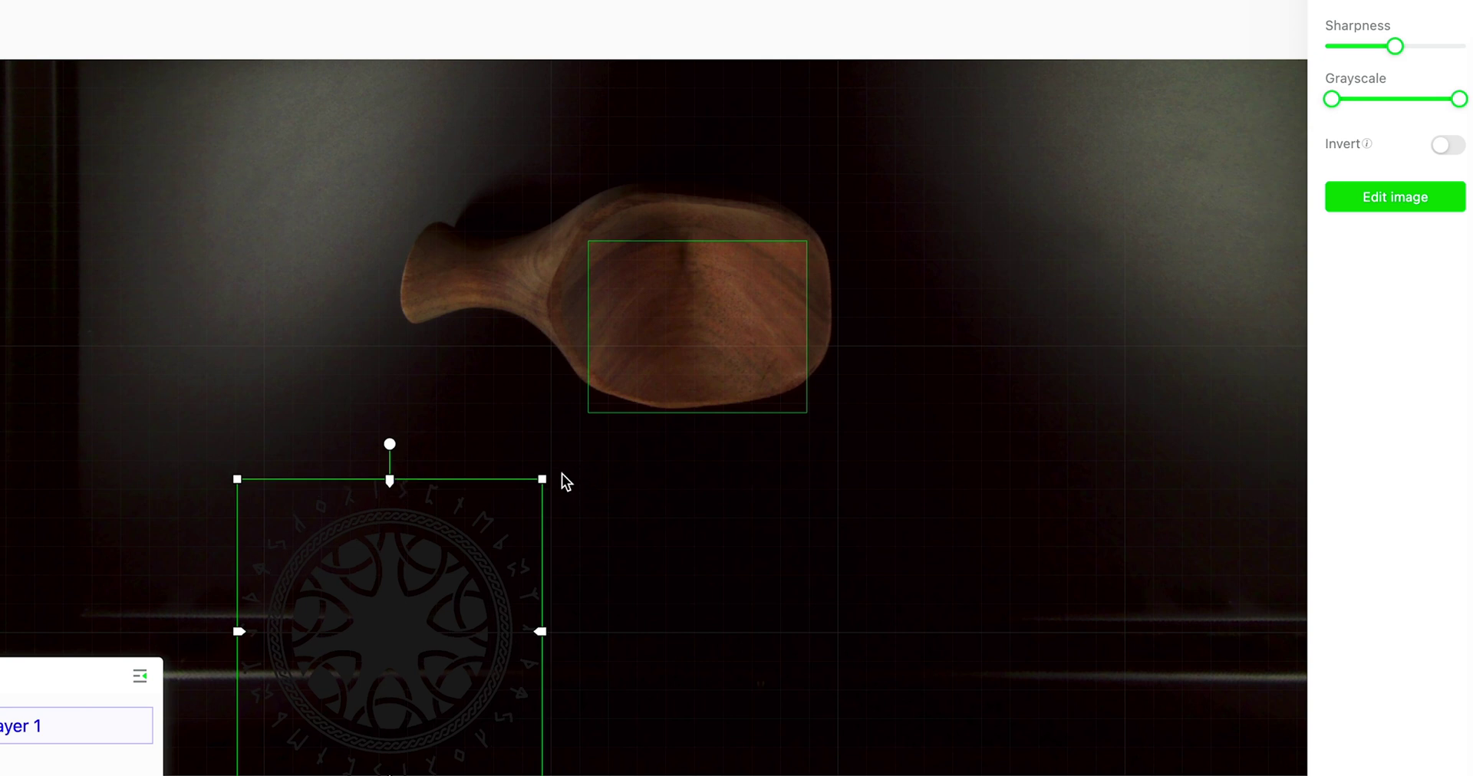
{"action": "left_click_drag", "start_coordinate": [545, 480], "coordinate": [447, 575]}
{"action": "left_click_drag", "start_coordinate": [372, 716], "coordinate": [395, 385]}
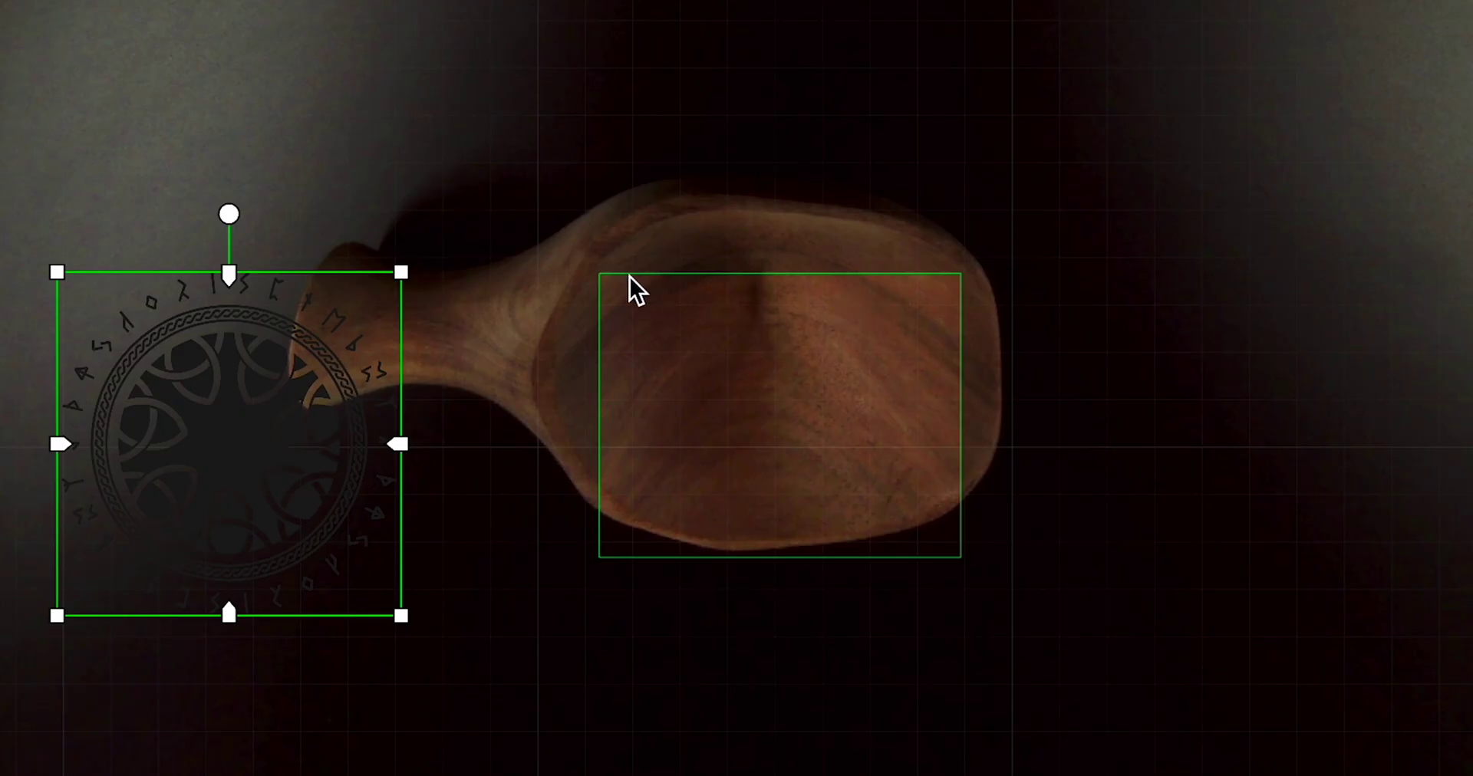
{"action": "left_click_drag", "start_coordinate": [335, 455], "coordinate": [351, 555]}
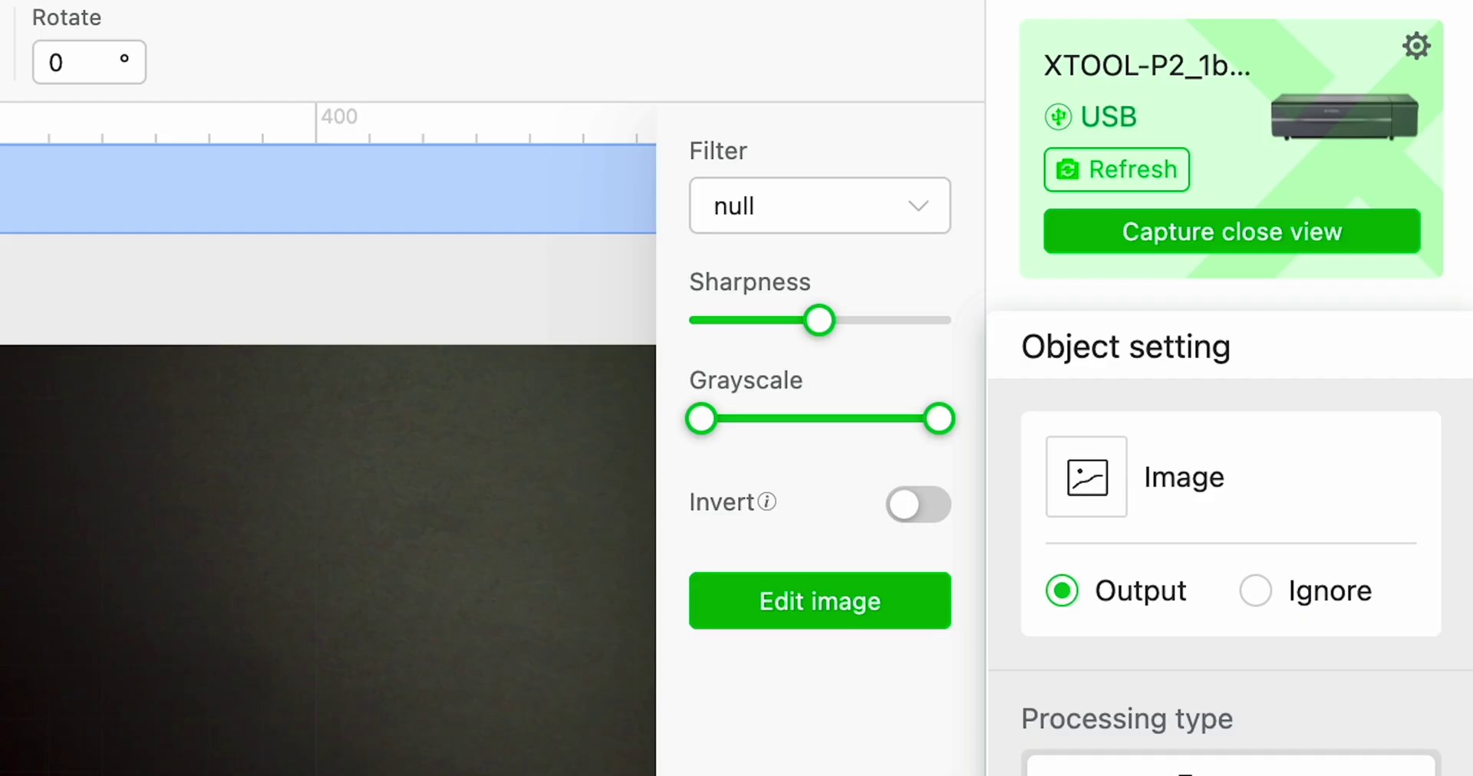
- Capture a close-view camera image of the spoon and move the rune design onto its bowl
{"action": "left_click", "coordinate": [1232, 242]}
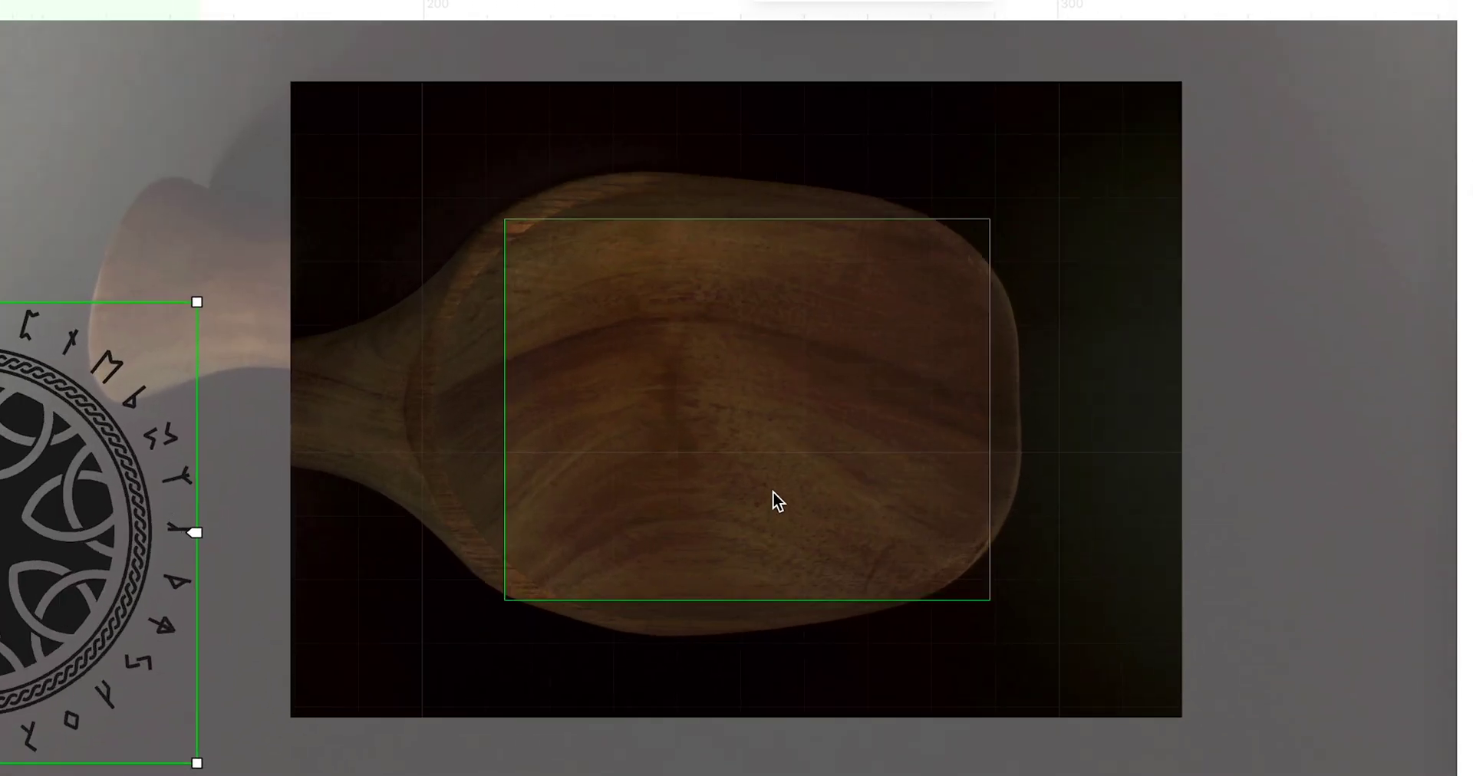
{"action": "scroll", "coordinate": [771, 491], "scroll_direction": "up", "scroll_amount": 2}
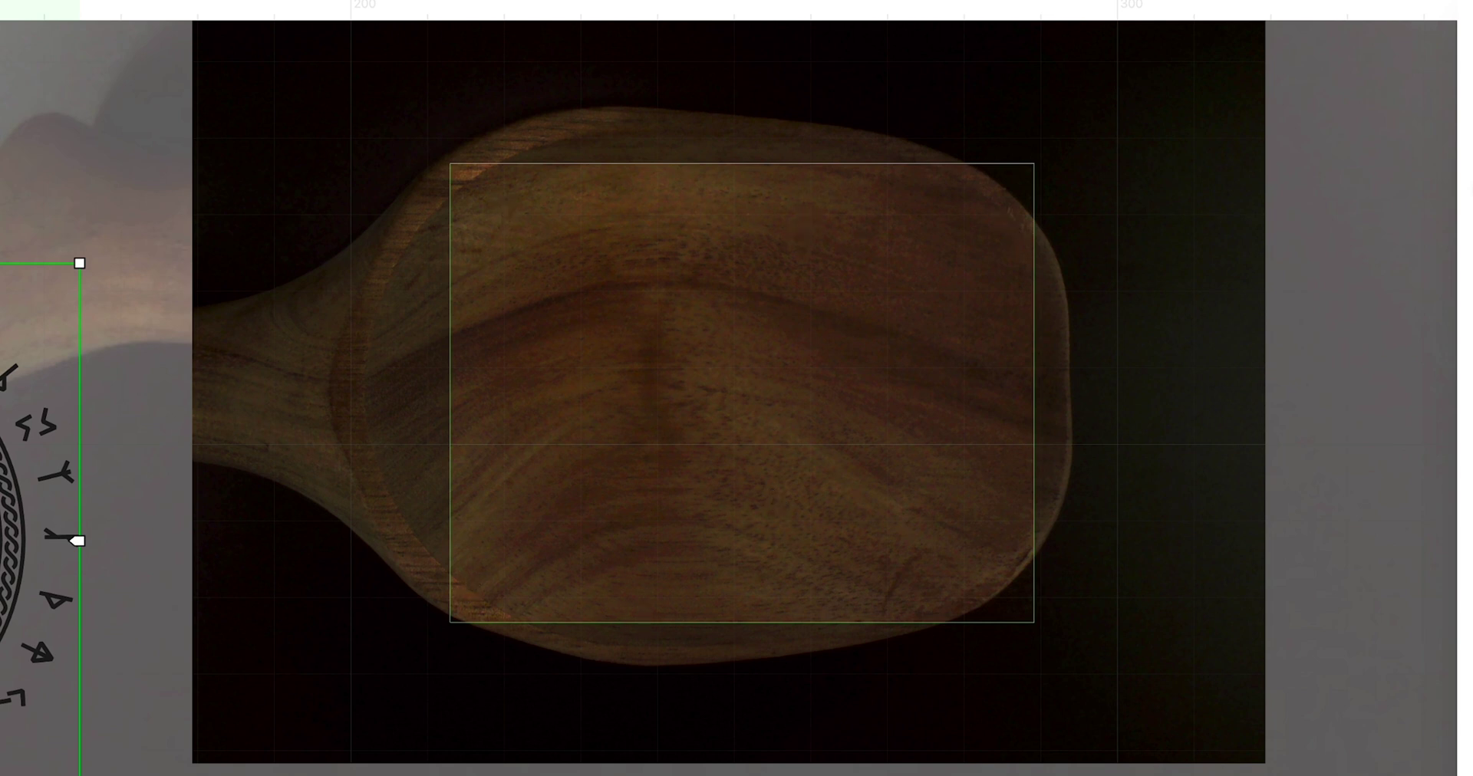
{"action": "left_click_drag", "start_coordinate": [11, 533], "coordinate": [943, 414]}
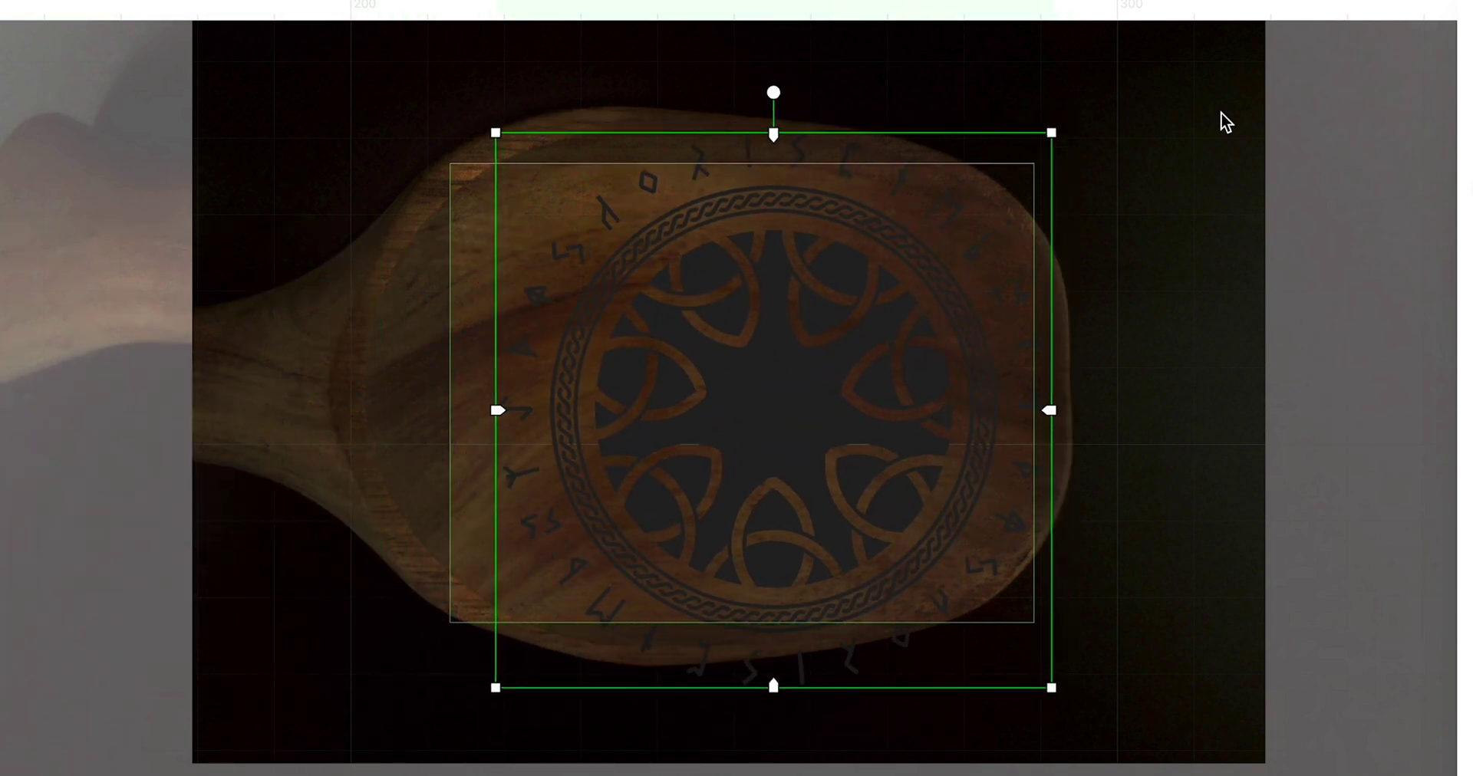
- Resize the rune emblem to 61.9 × 61.9 mm and centre it within the bowl's measured rectangle
{"action": "left_click_drag", "start_coordinate": [1055, 130], "coordinate": [859, 296]}
{"action": "left_click_drag", "start_coordinate": [708, 467], "coordinate": [716, 358]}
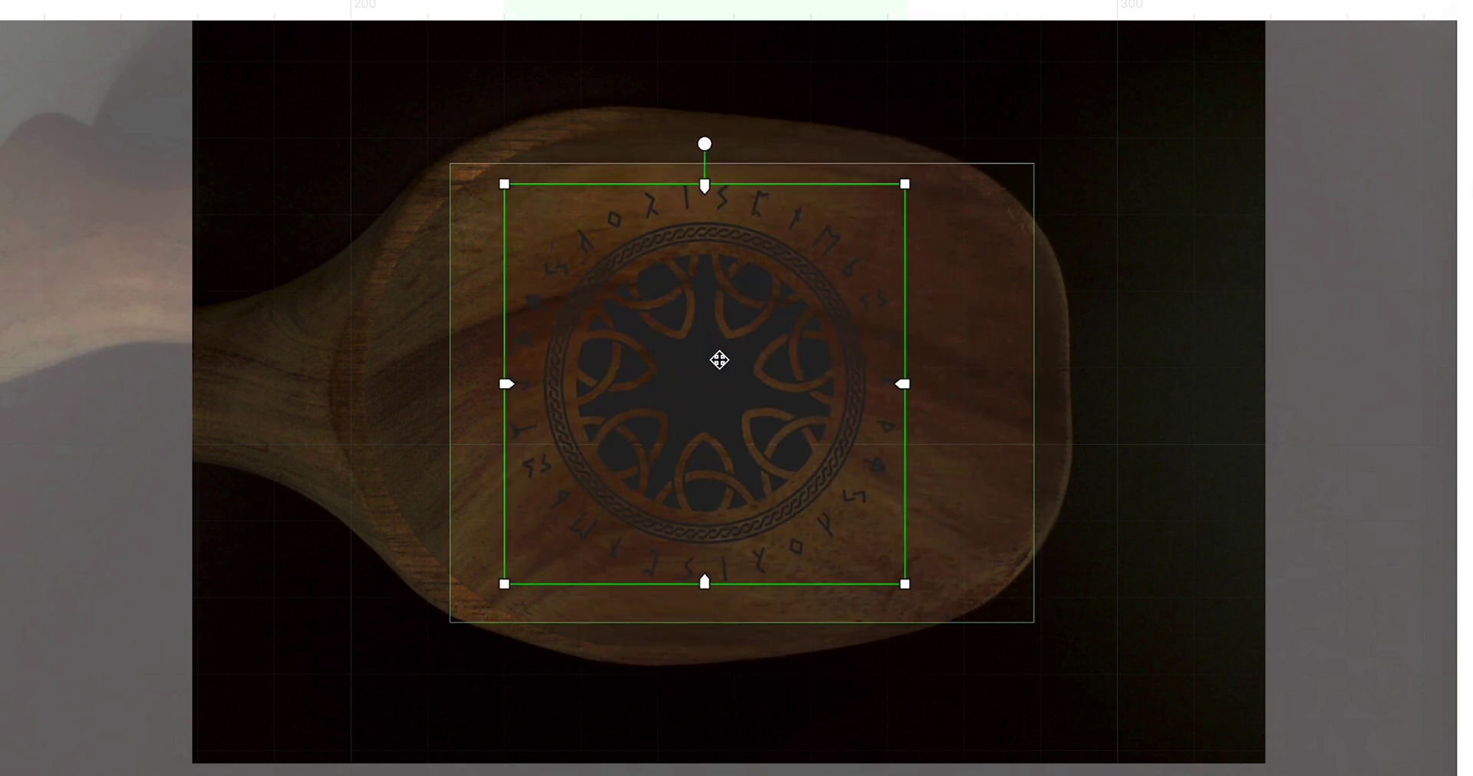
{"action": "left_click_drag", "start_coordinate": [908, 184], "coordinate": [977, 105]}
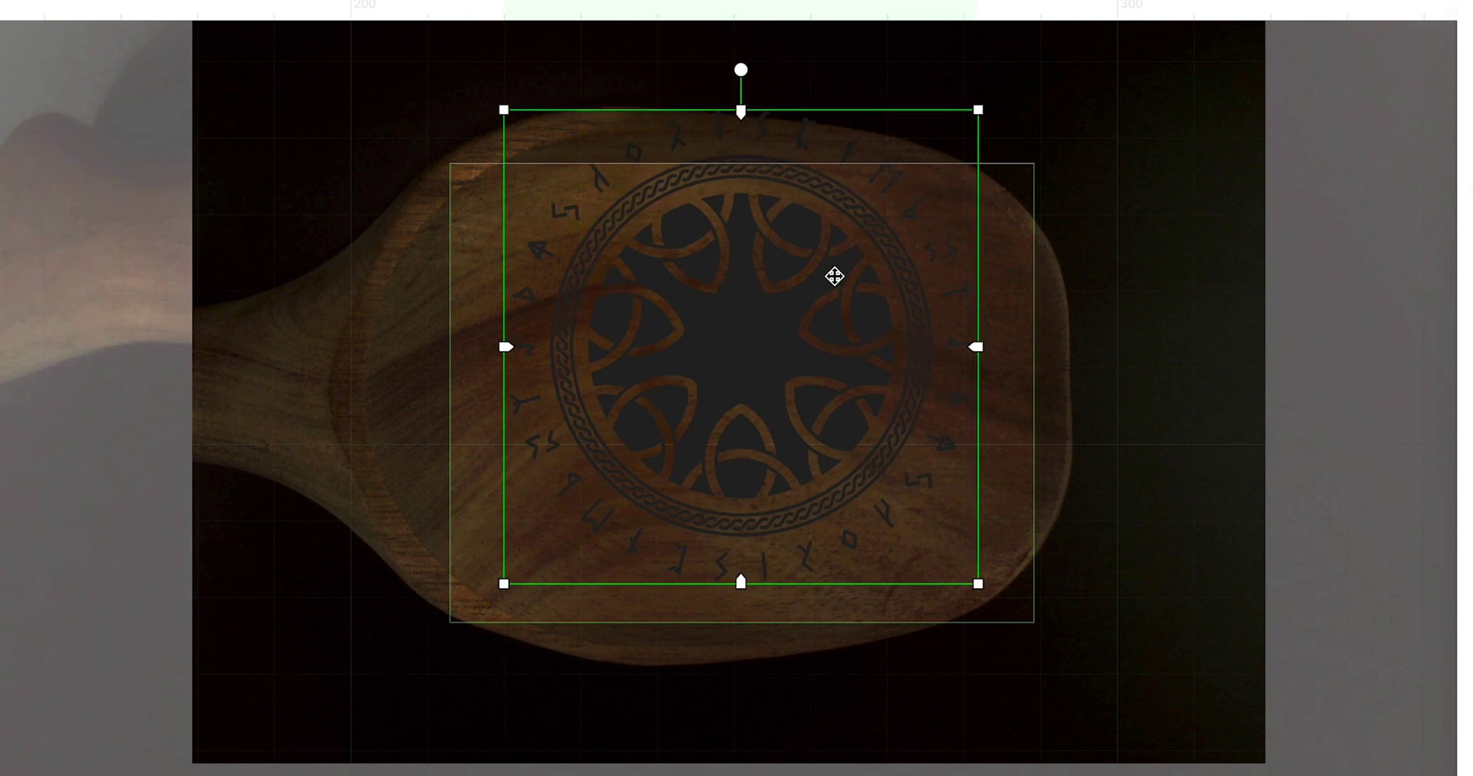
{"action": "left_click_drag", "start_coordinate": [832, 276], "coordinate": [833, 313]}
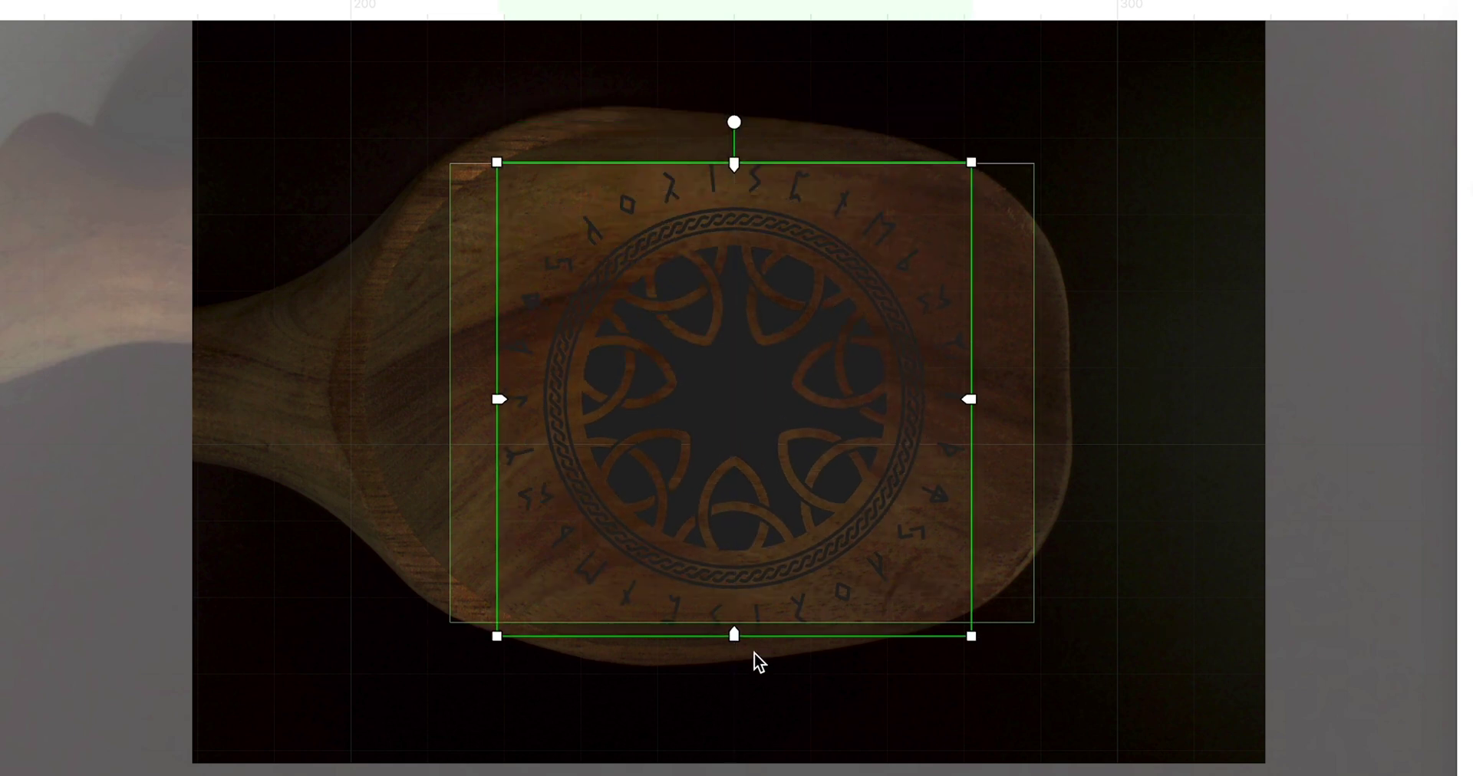
{"action": "left_click", "coordinate": [758, 721]}
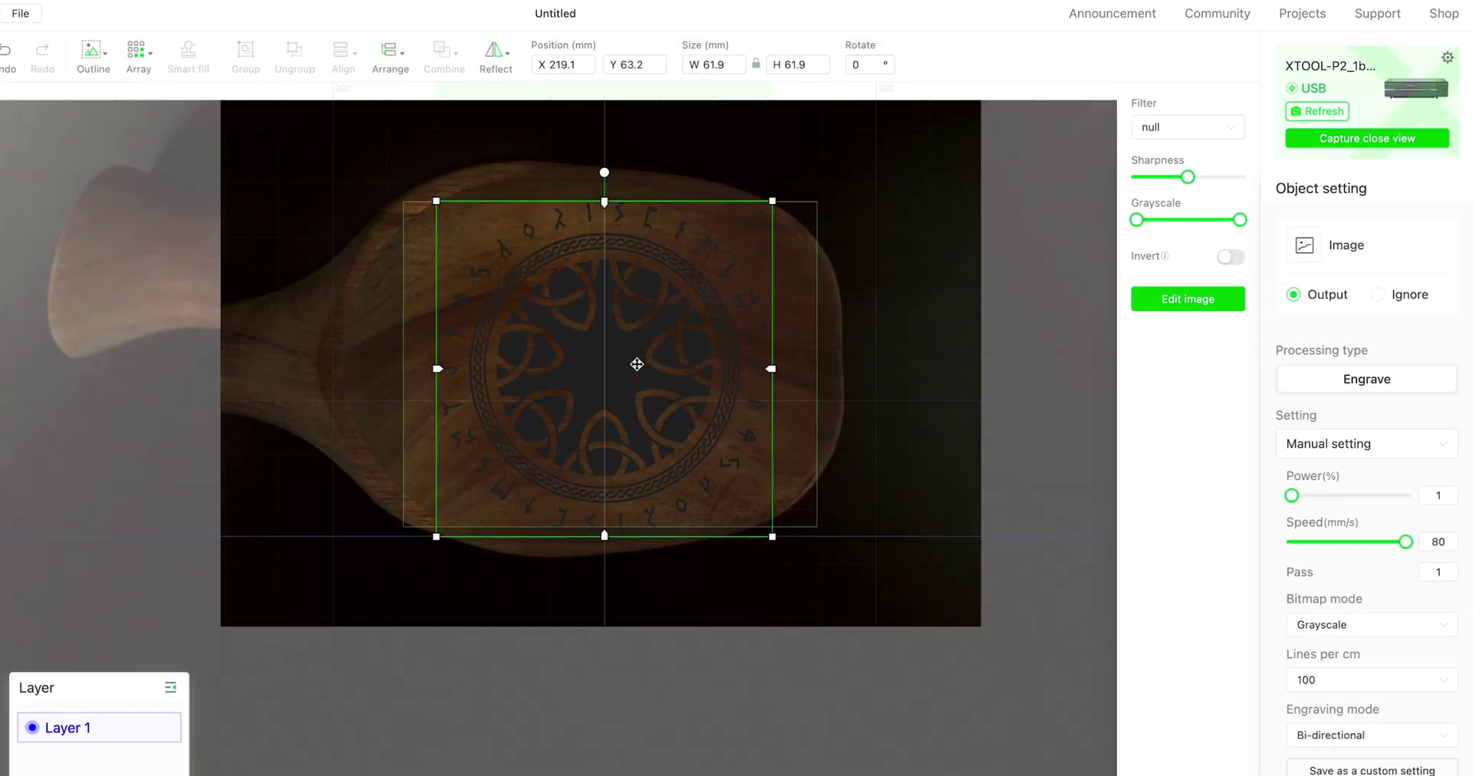
- Shrink the rune emblem with its corner handle to 57.8 × 57.8 mm
{"action": "left_click_drag", "start_coordinate": [775, 202], "coordinate": [764, 212]}
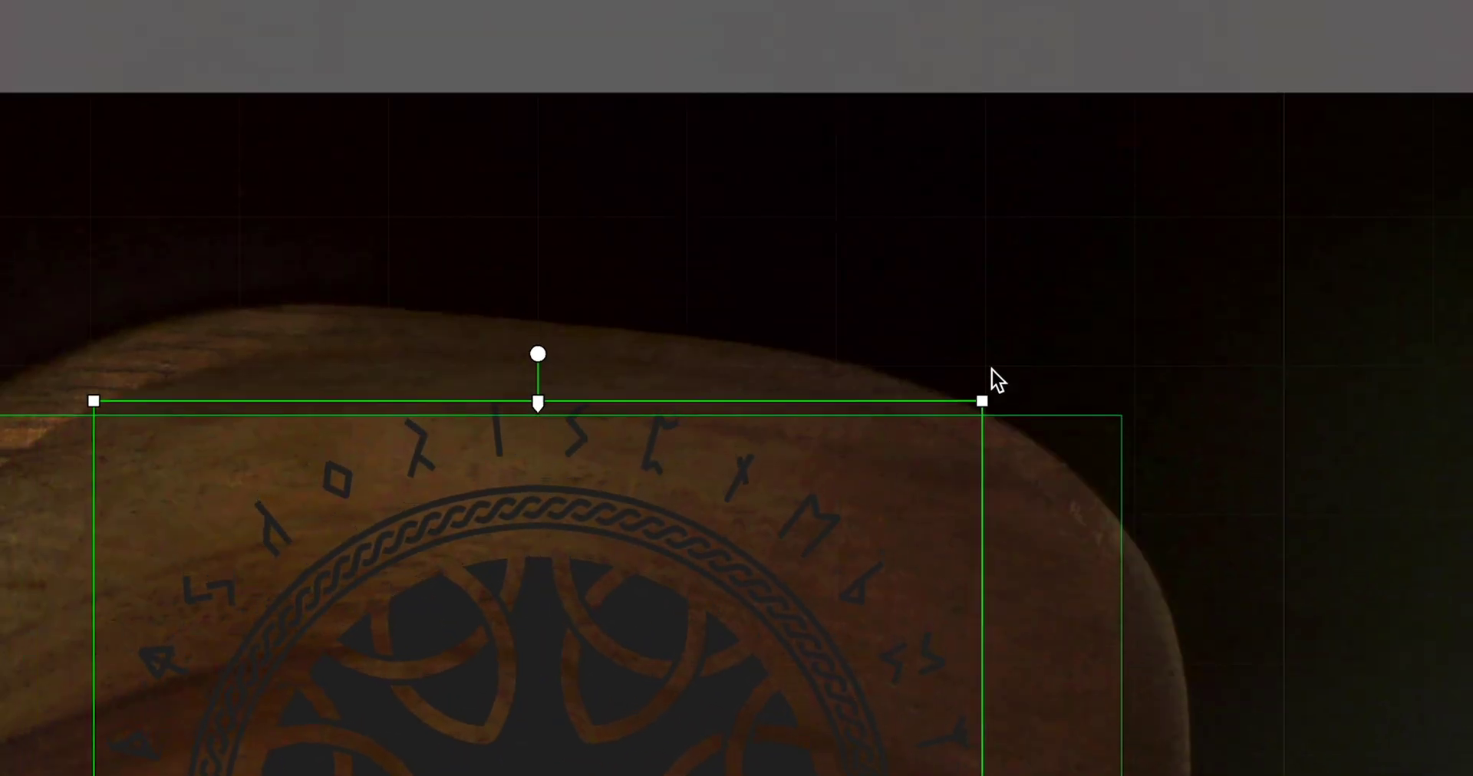
{"action": "left_click_drag", "start_coordinate": [983, 401], "coordinate": [957, 427]}
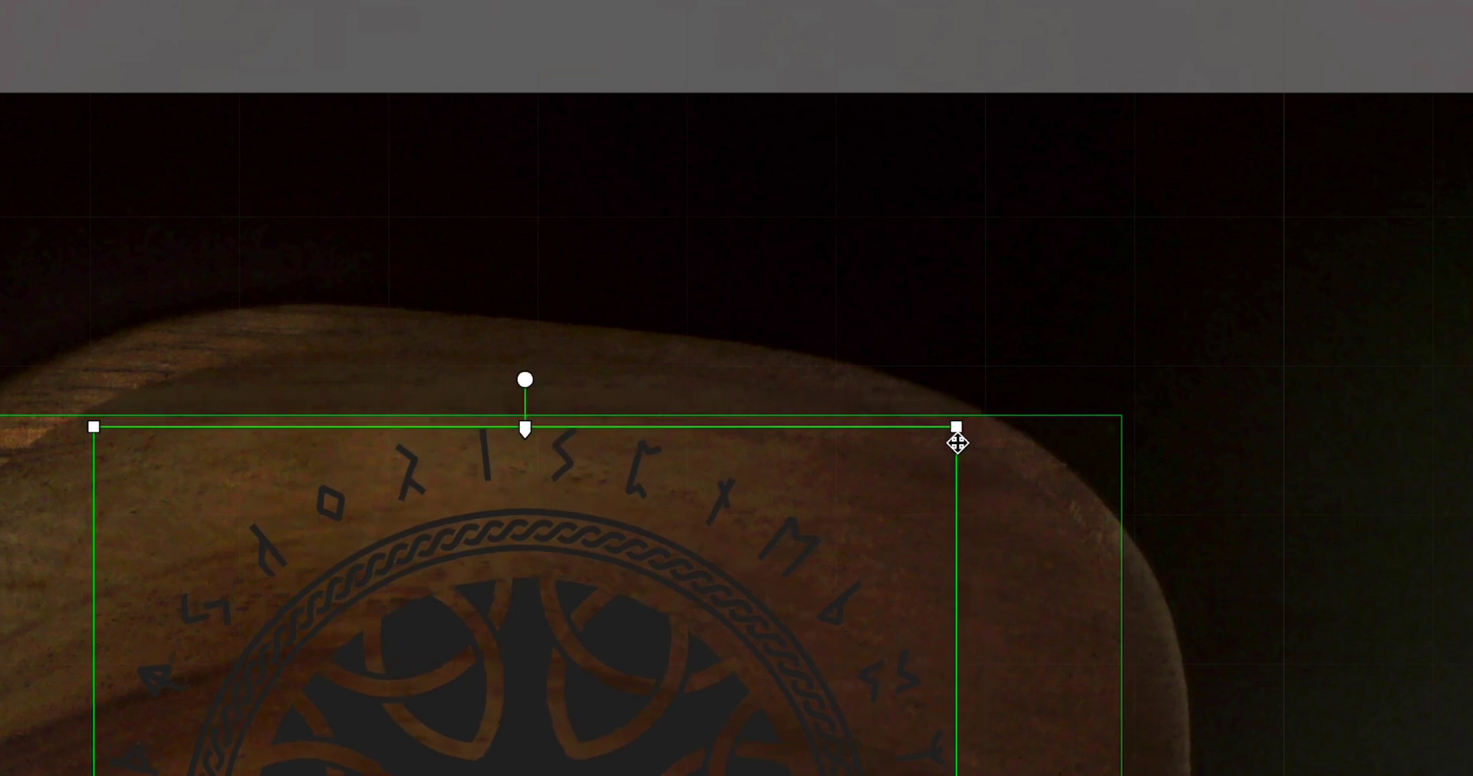
{"action": "left_click", "coordinate": [1410, 418]}
{"action": "scroll", "coordinate": [847, 483], "scroll_direction": "down", "scroll_amount": 5}
{"action": "scroll", "coordinate": [847, 483], "scroll_direction": "up", "scroll_amount": 4}
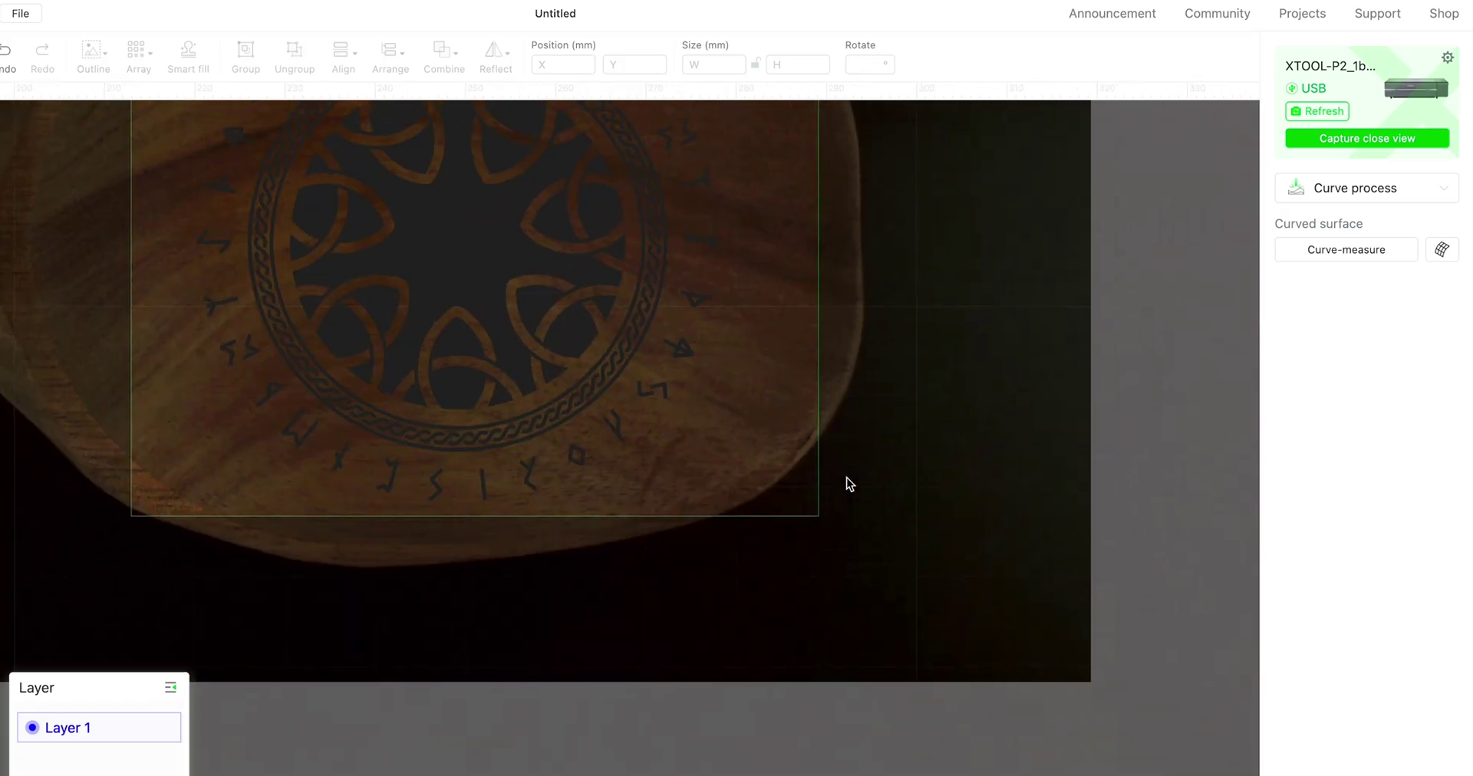
{"action": "scroll", "coordinate": [847, 479], "scroll_direction": "up", "scroll_amount": 3}
{"action": "scroll", "coordinate": [847, 478], "scroll_direction": "left", "scroll_amount": 2}
- Select the emblem to confirm its size and X 220.2, Y 64.1 position and review Engrave settings
{"action": "left_click", "coordinate": [848, 481]}
{"action": "scroll", "coordinate": [848, 482], "scroll_direction": "down", "scroll_amount": 1}
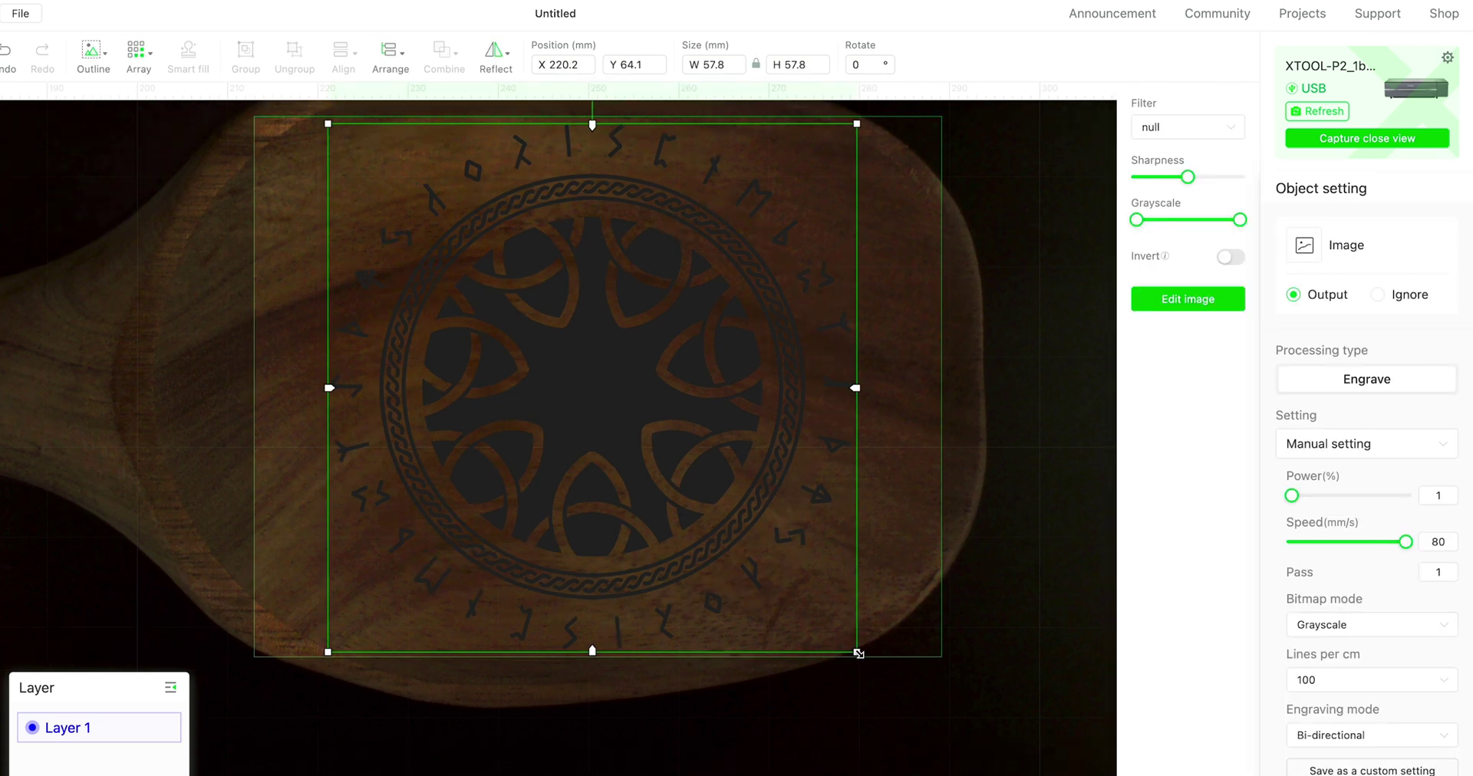
{"action": "left_click", "coordinate": [986, 614]}
{"action": "scroll", "coordinate": [987, 614], "scroll_direction": "up", "scroll_amount": 5}
{"action": "scroll", "coordinate": [986, 614], "scroll_direction": "right", "scroll_amount": 2}
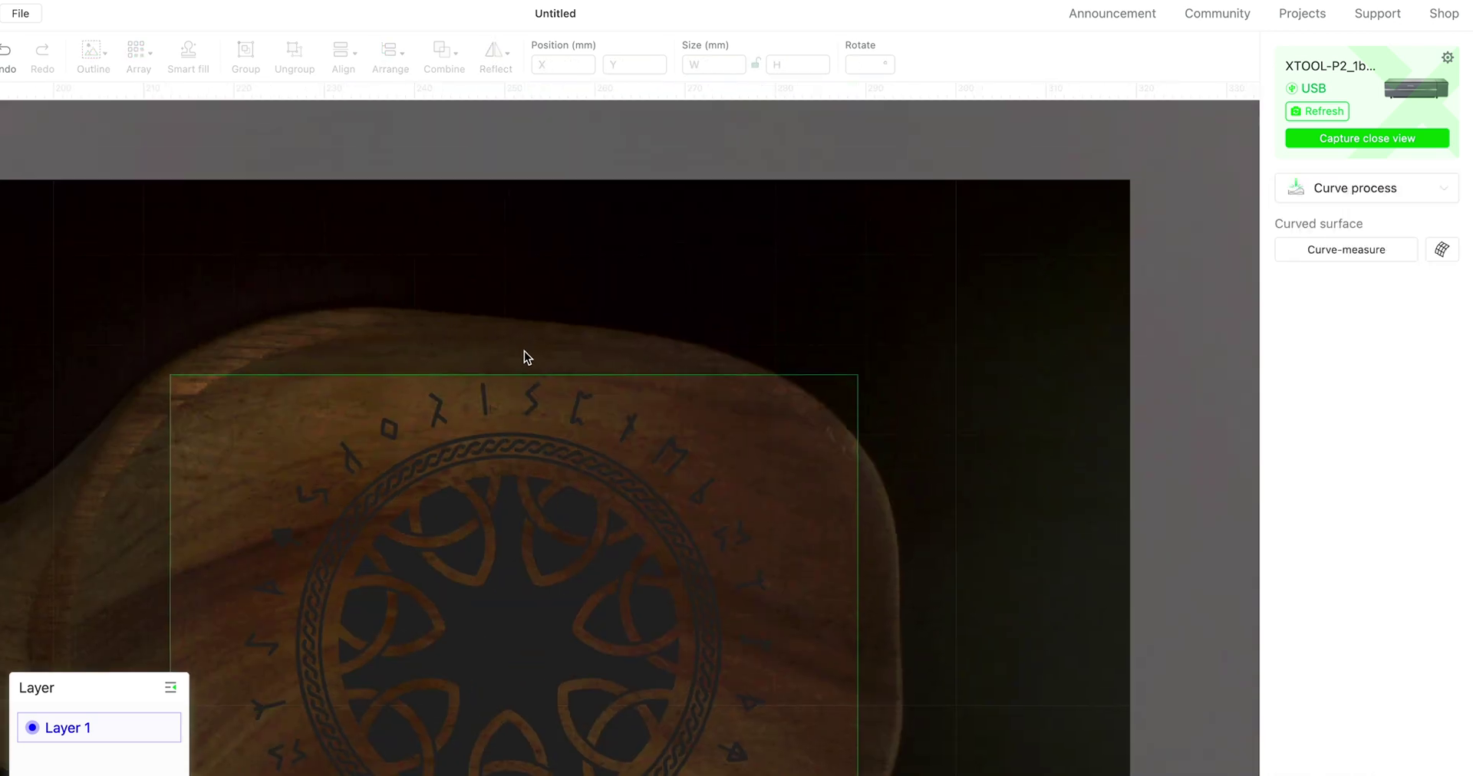
{"action": "scroll", "coordinate": [573, 387], "scroll_direction": "down", "scroll_amount": 5}
{"action": "left_click", "coordinate": [463, 550]}
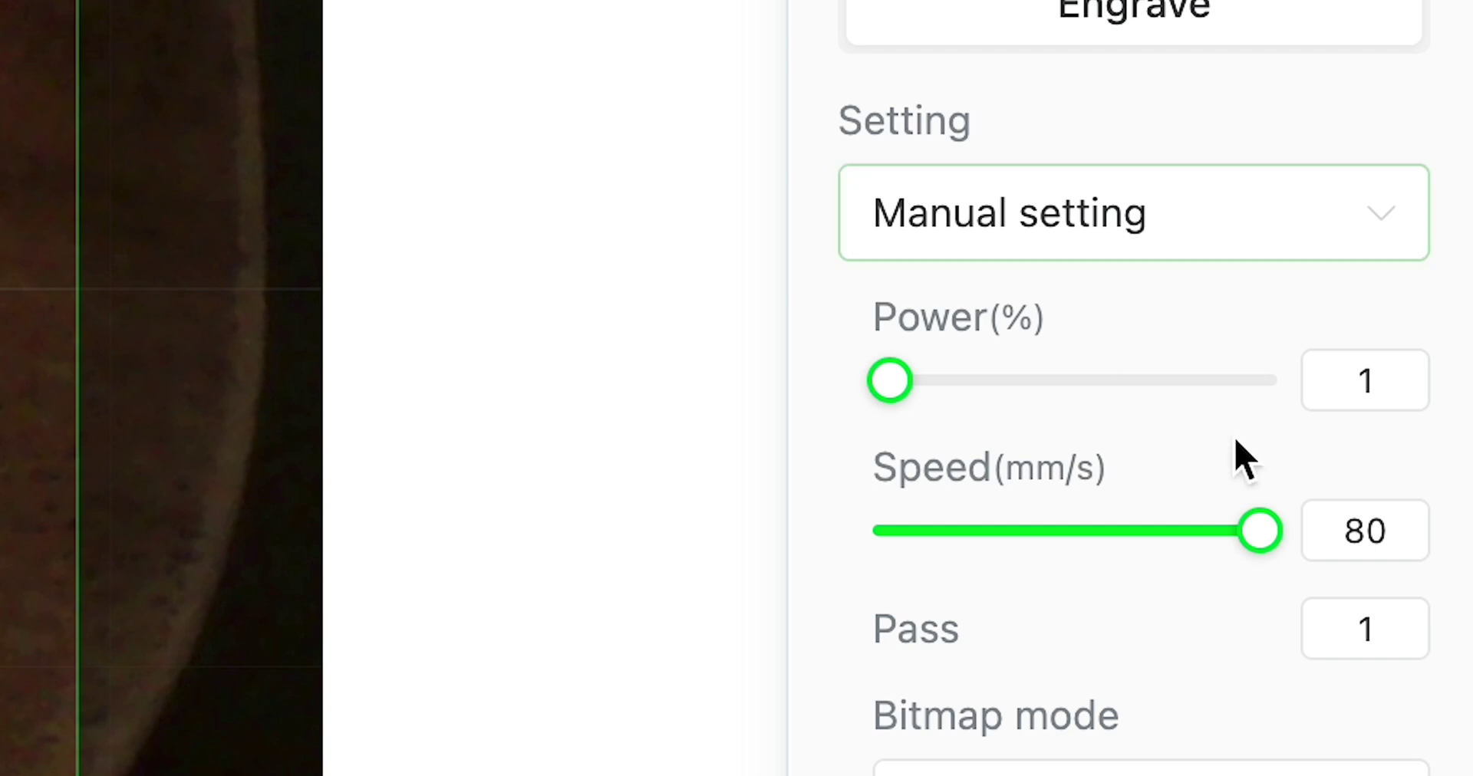
- Set the rune emblem's manual engrave settings to Power 25% and Speed 50 mm/s
{"action": "left_click_drag", "start_coordinate": [884, 387], "coordinate": [1000, 384]}
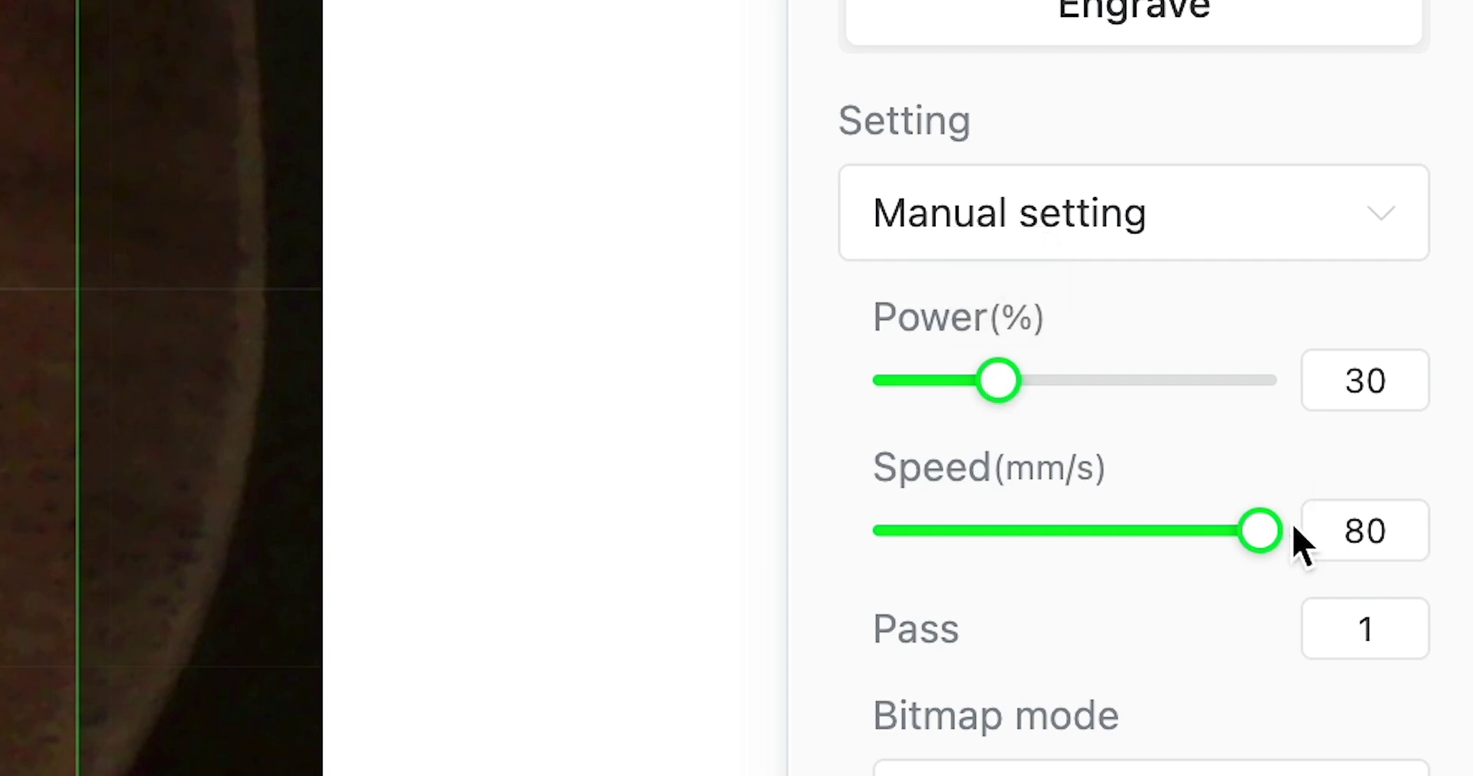
{"action": "left_click_drag", "start_coordinate": [997, 403], "coordinate": [979, 399]}
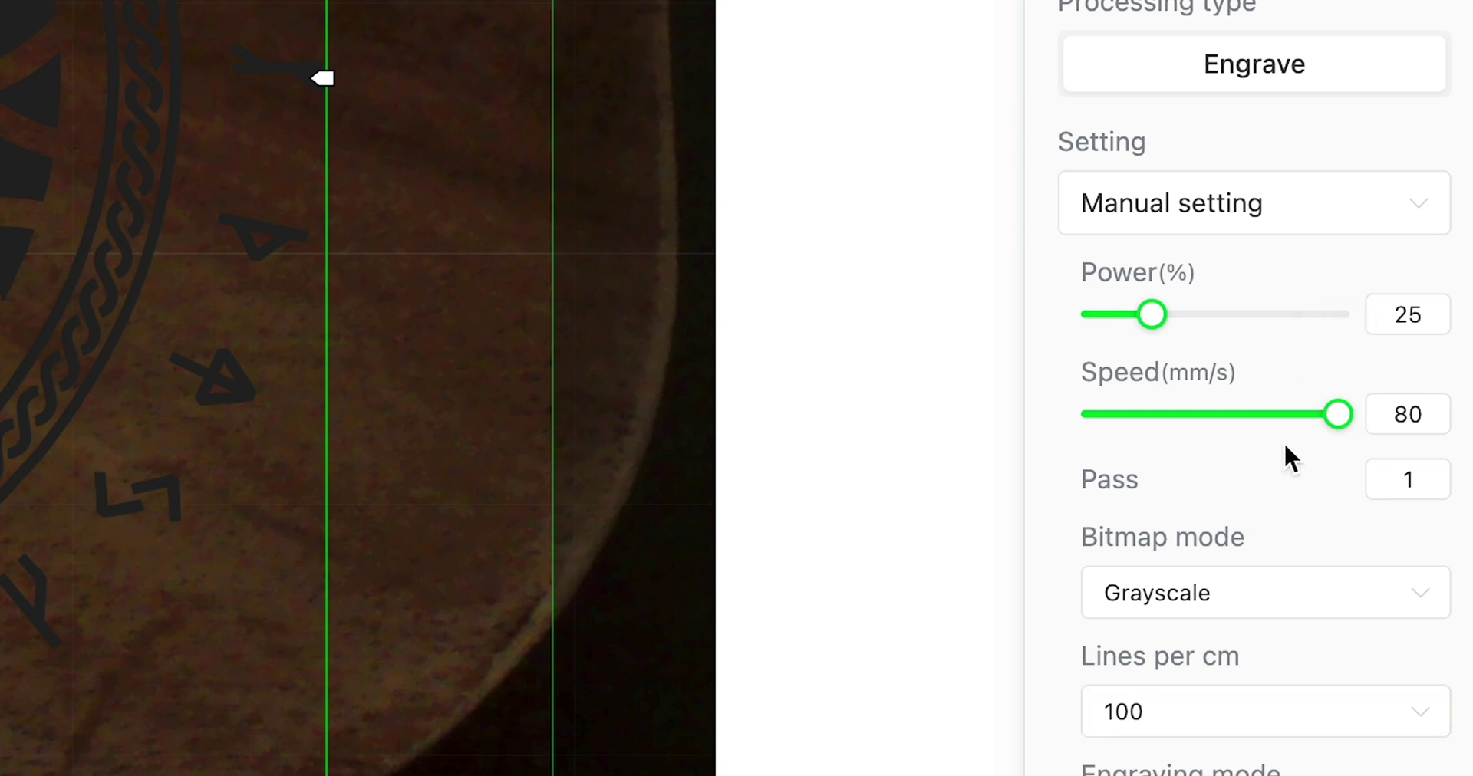
{"action": "left_click_drag", "start_coordinate": [1338, 416], "coordinate": [1245, 416]}
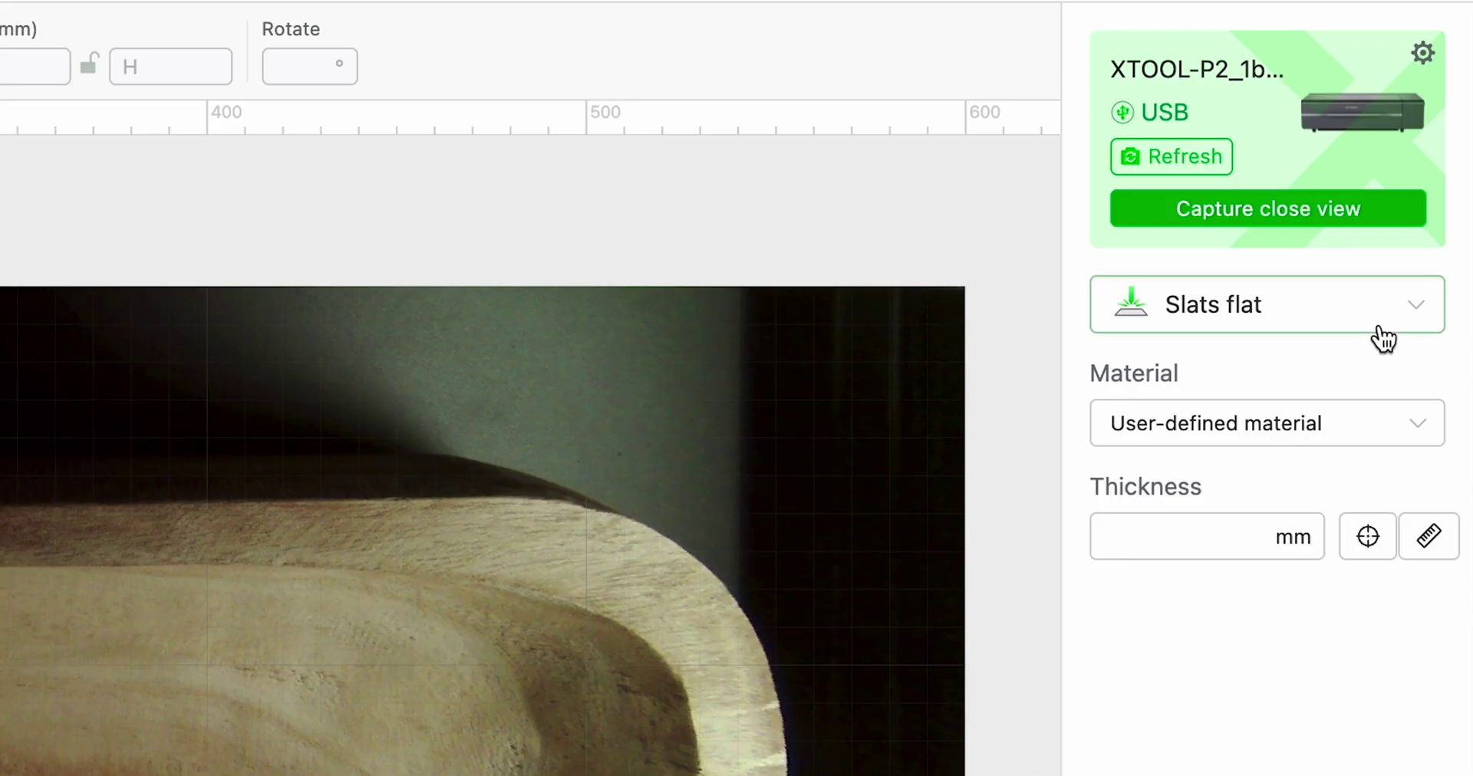
- Change the bowl job from Slats flat to Curve process and refresh the camera image
{"action": "left_click", "coordinate": [1374, 324]}
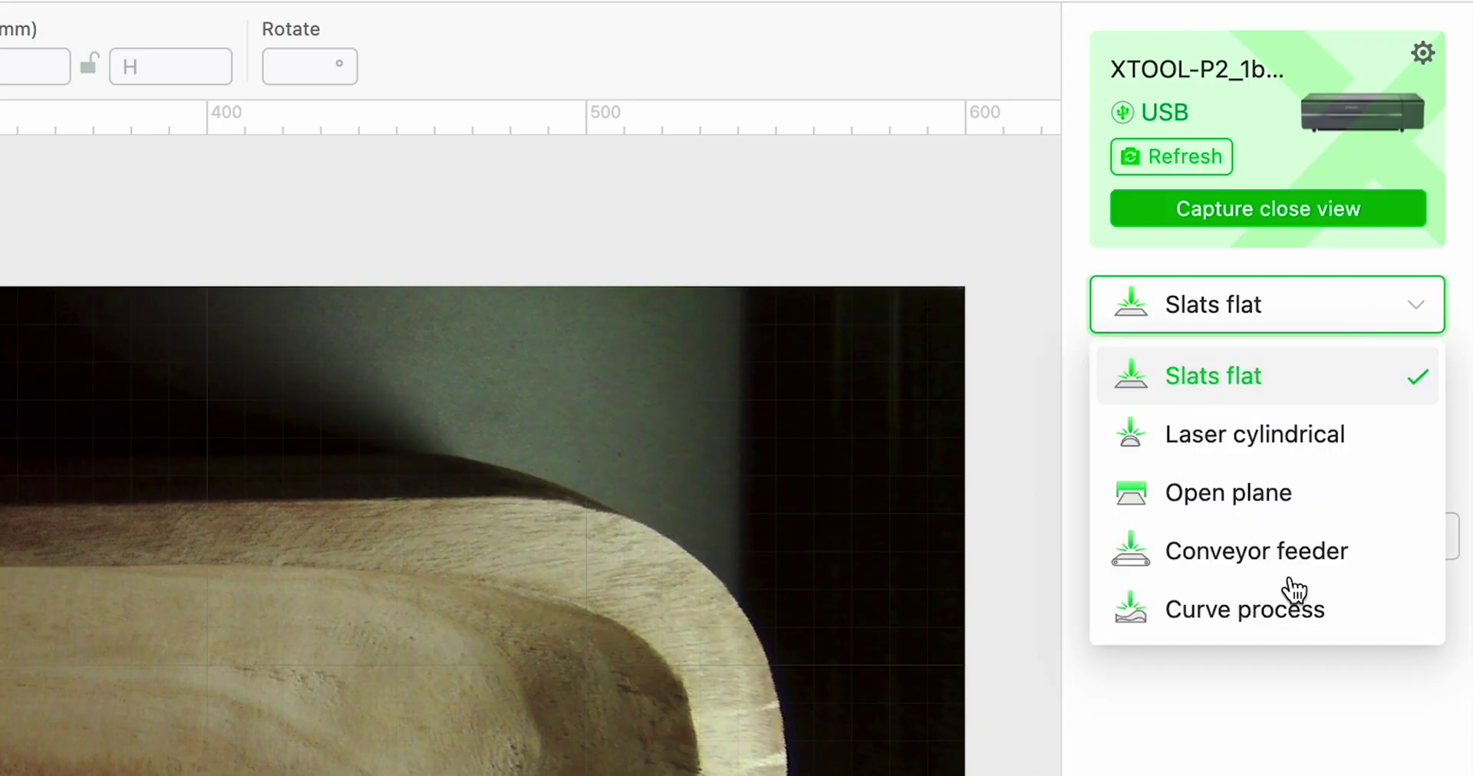
{"action": "left_click", "coordinate": [1289, 621]}
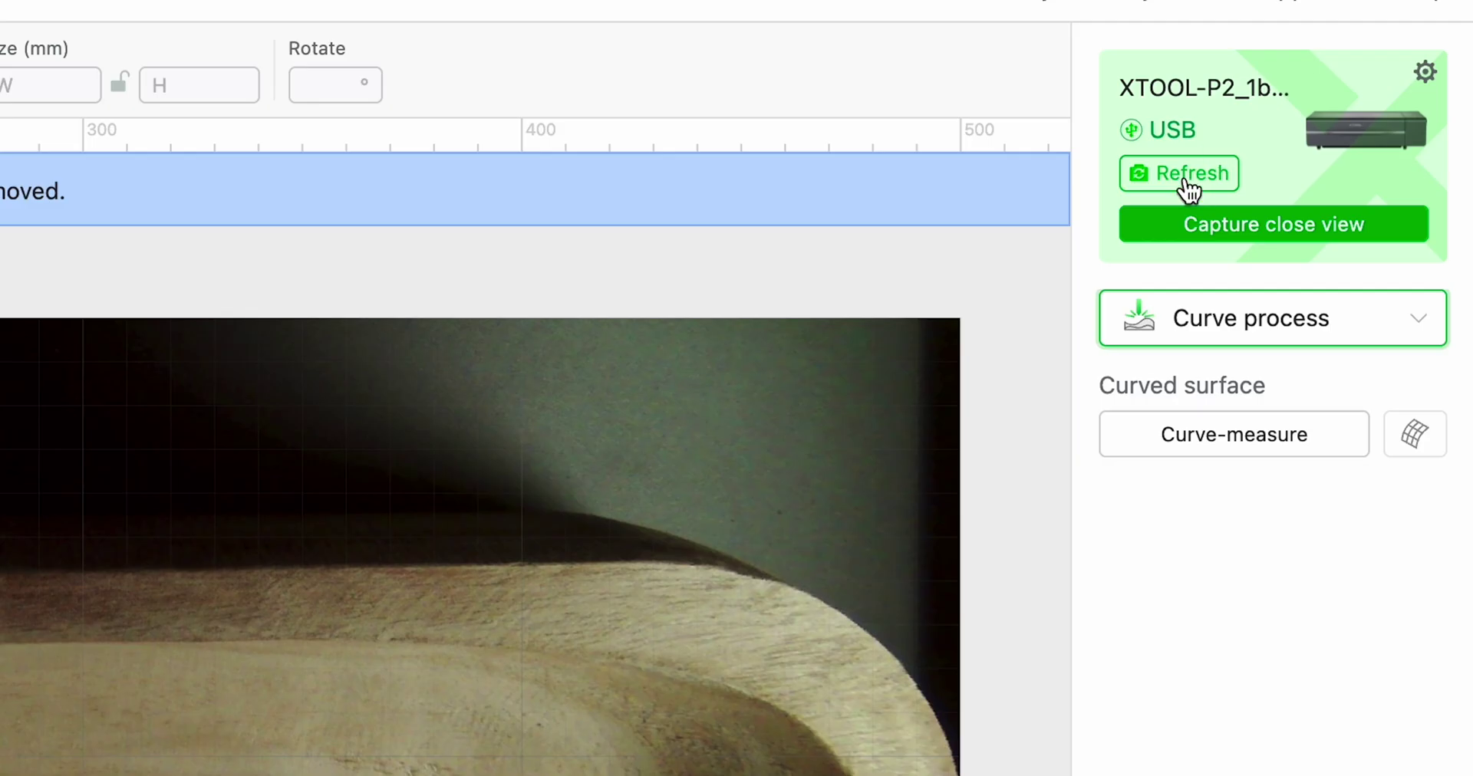
{"action": "left_click", "coordinate": [1188, 183]}
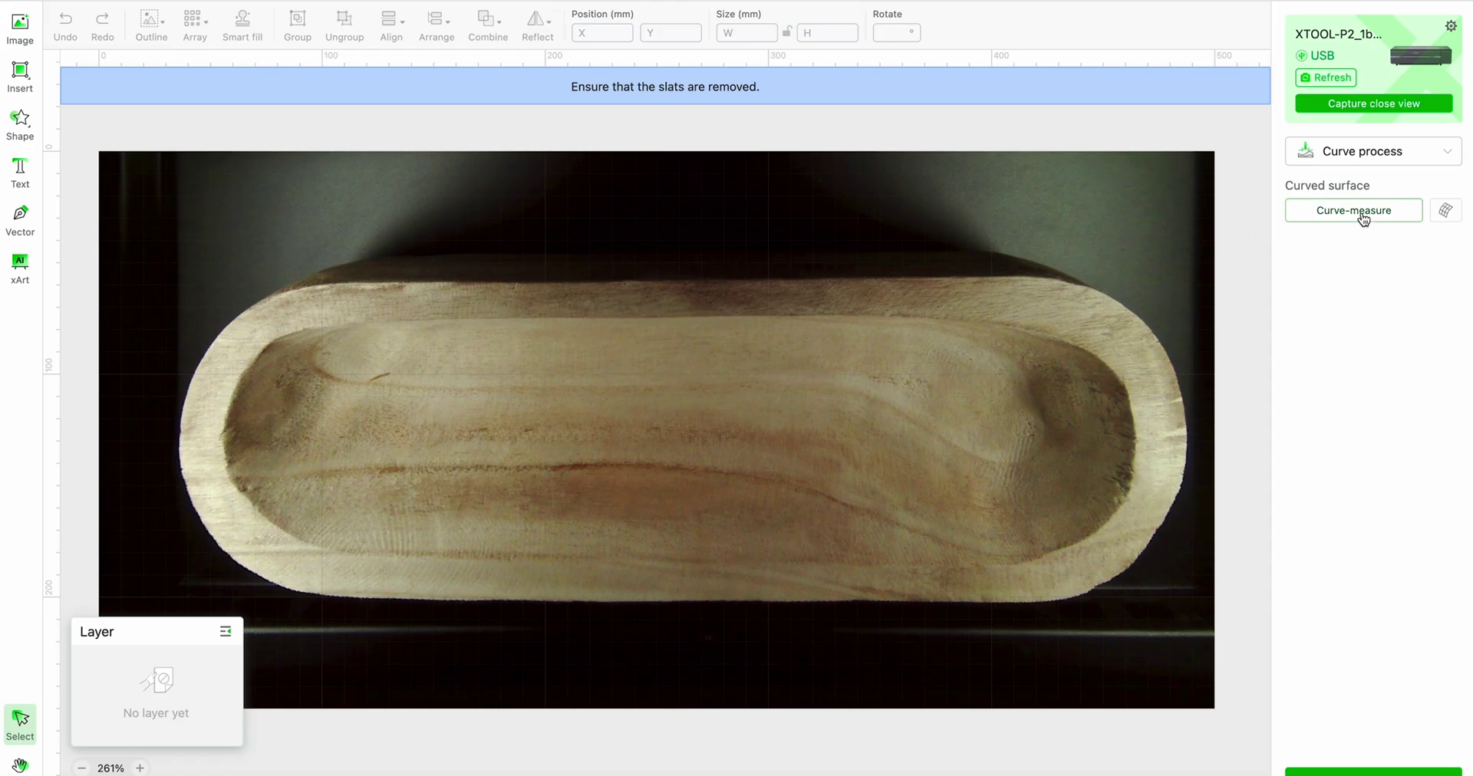
- Mark two corner vertices on the bowl and run a 10 by 36, 360-point curve measurement
{"action": "left_click", "coordinate": [1361, 212]}
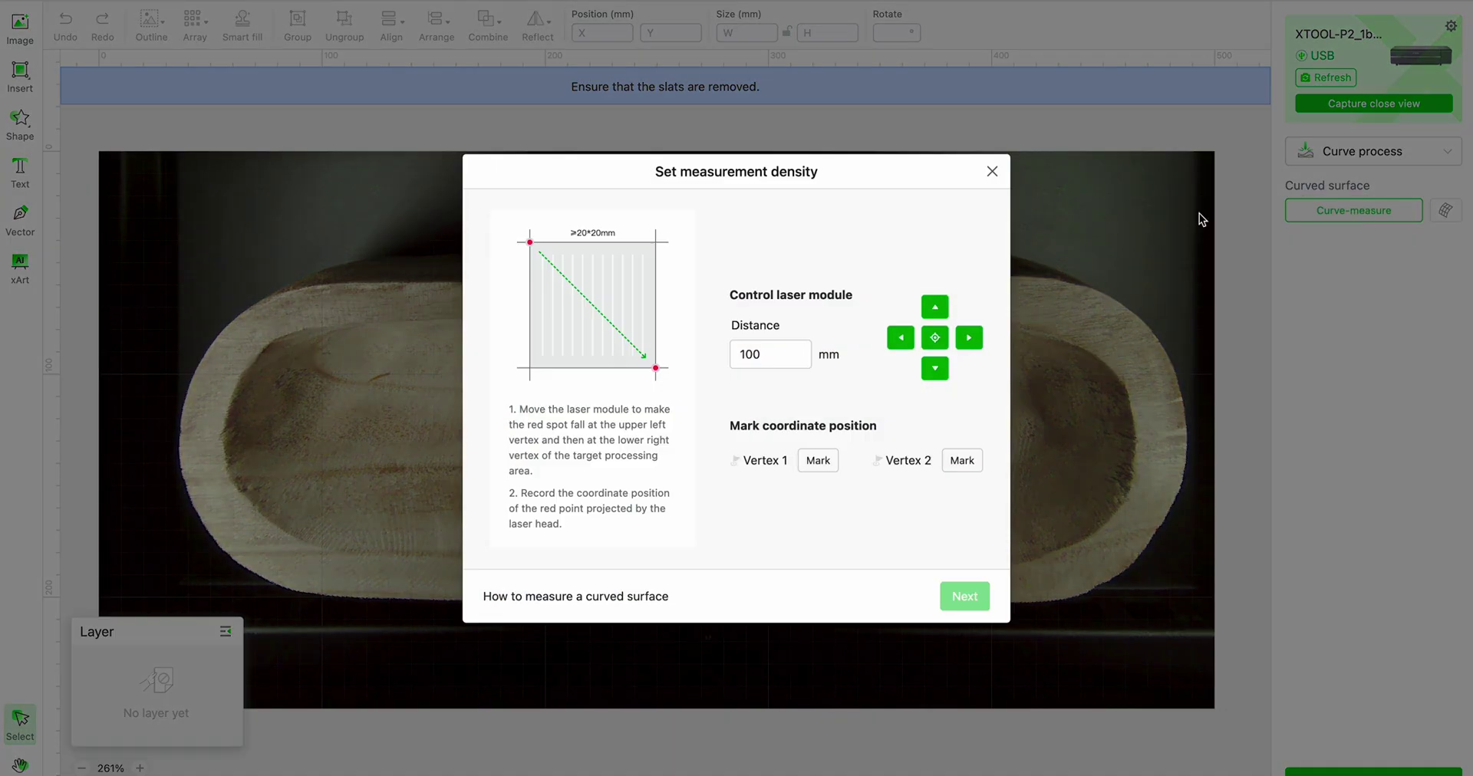
{"action": "left_click", "coordinate": [993, 171]}
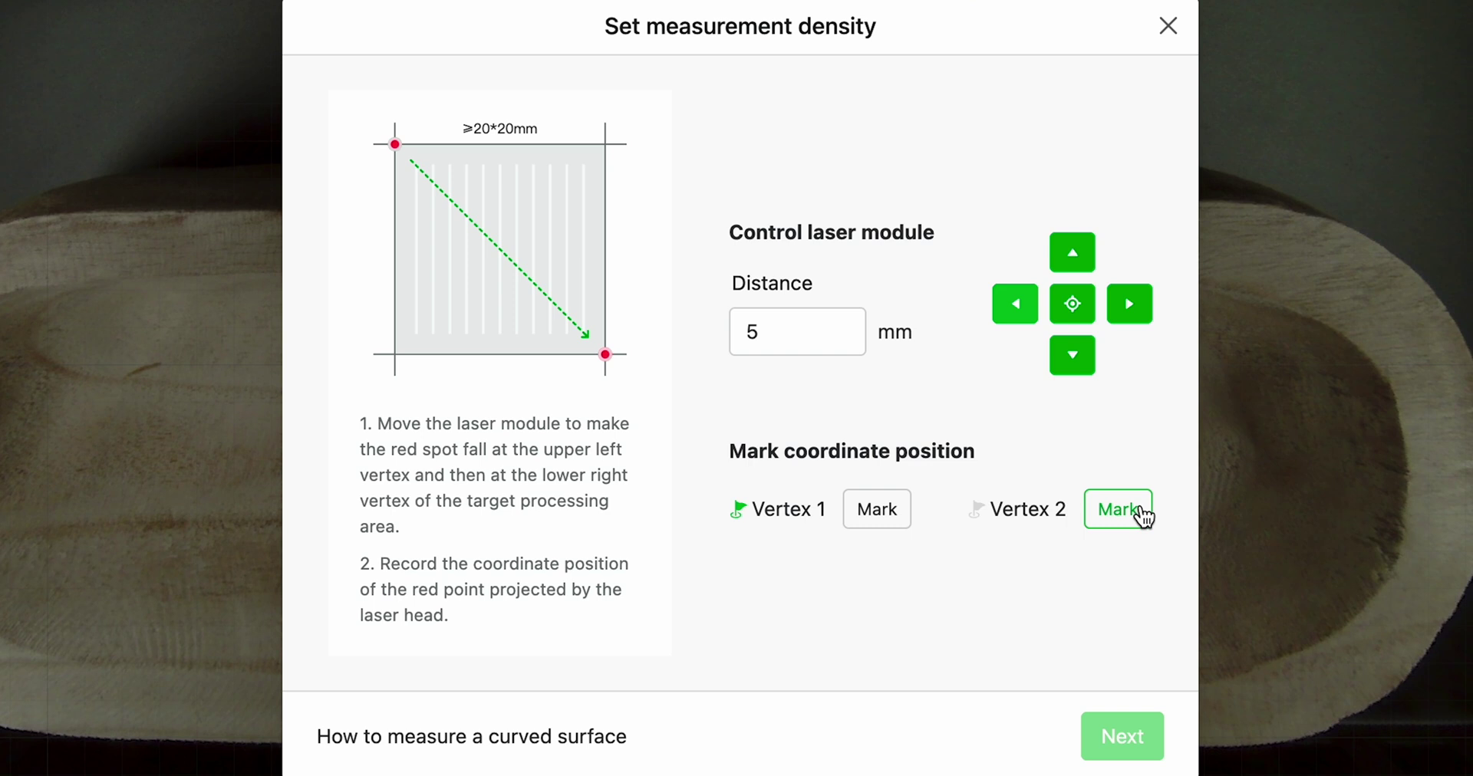
{"action": "left_click", "coordinate": [1142, 514]}
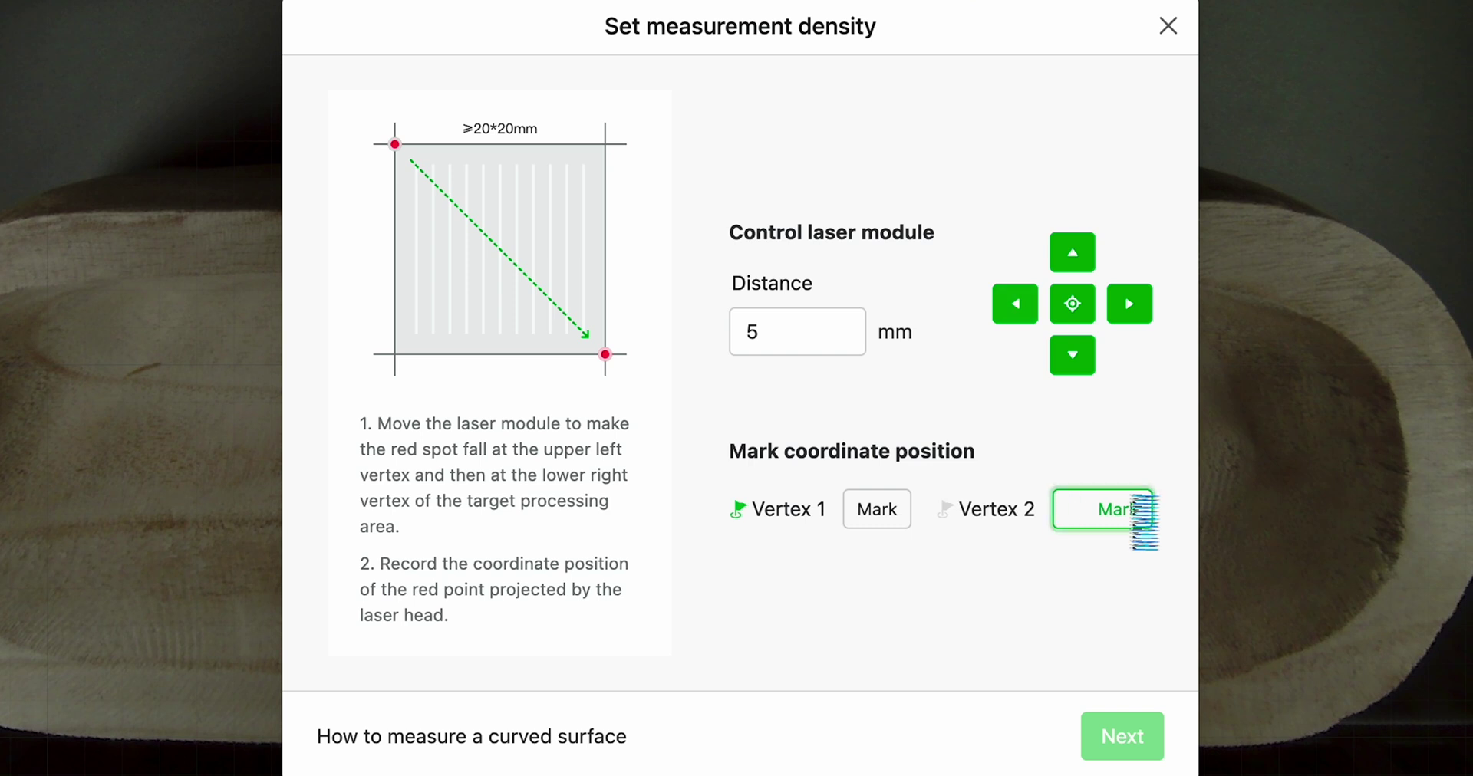
{"action": "left_click", "coordinate": [1117, 729]}
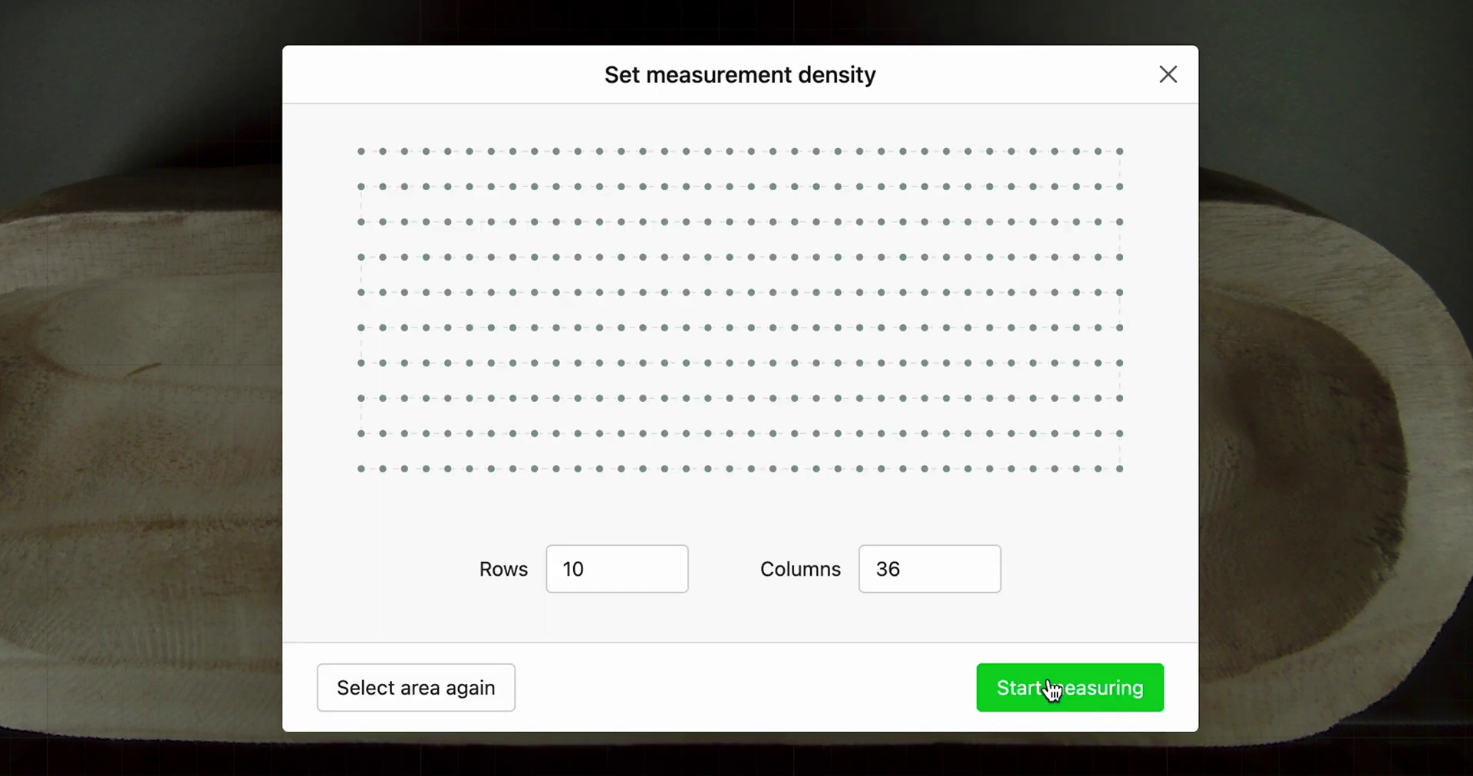
{"action": "left_click", "coordinate": [1052, 691]}
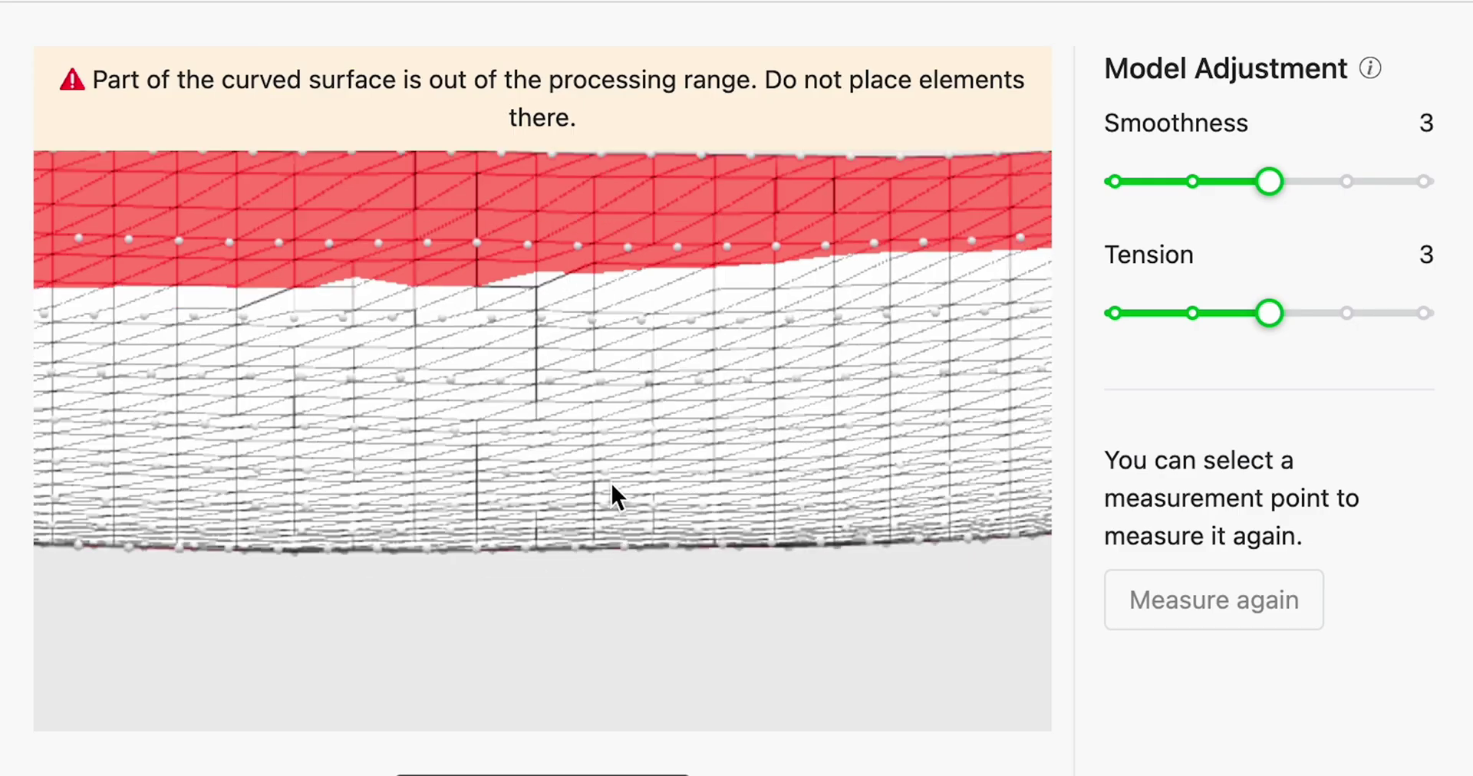
- Zoom and orbit the bowl's measured 3D mesh to check its curvature, then pick a measurement point
{"action": "scroll", "coordinate": [726, 377], "scroll_direction": "down", "scroll_amount": 5}
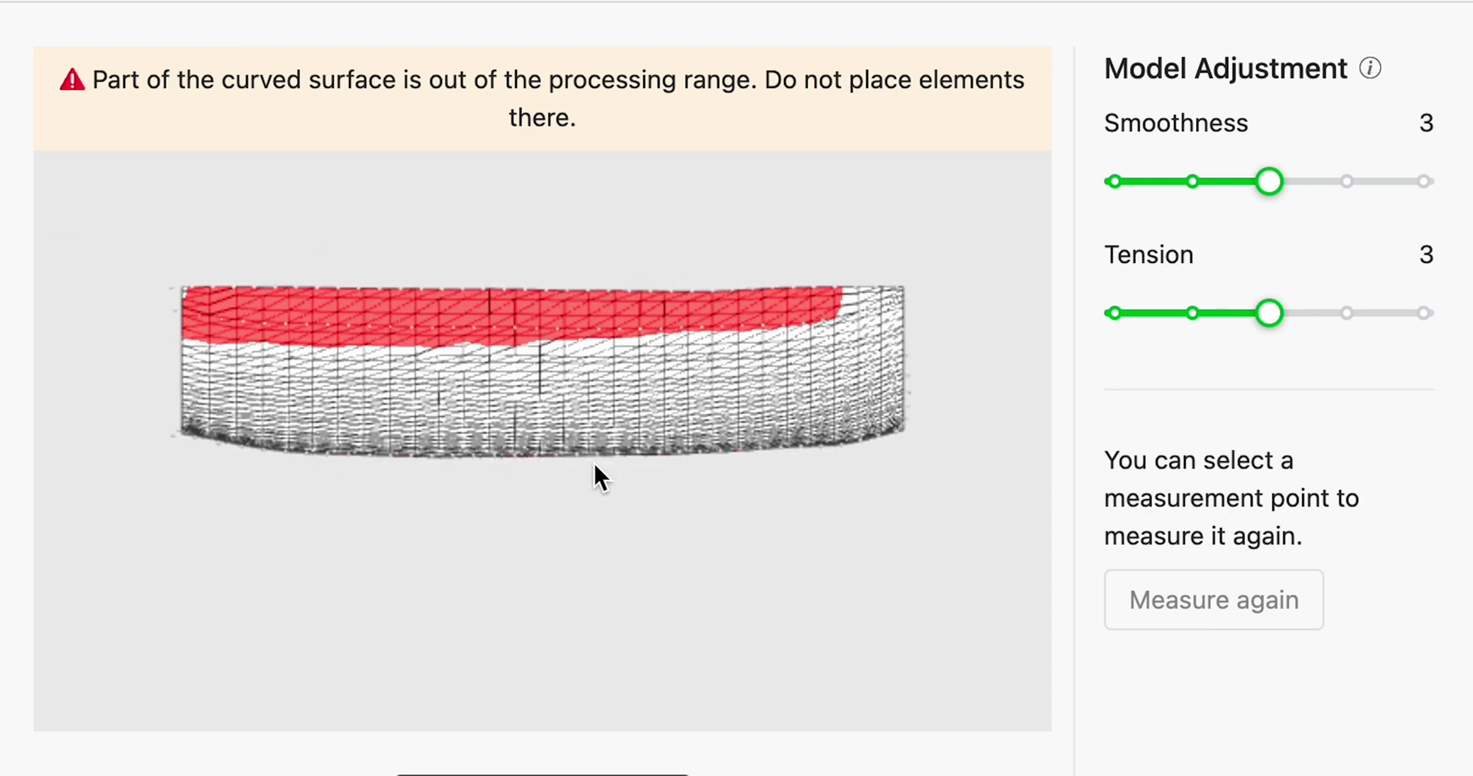
{"action": "scroll", "coordinate": [452, 360], "scroll_direction": "up", "scroll_amount": 3}
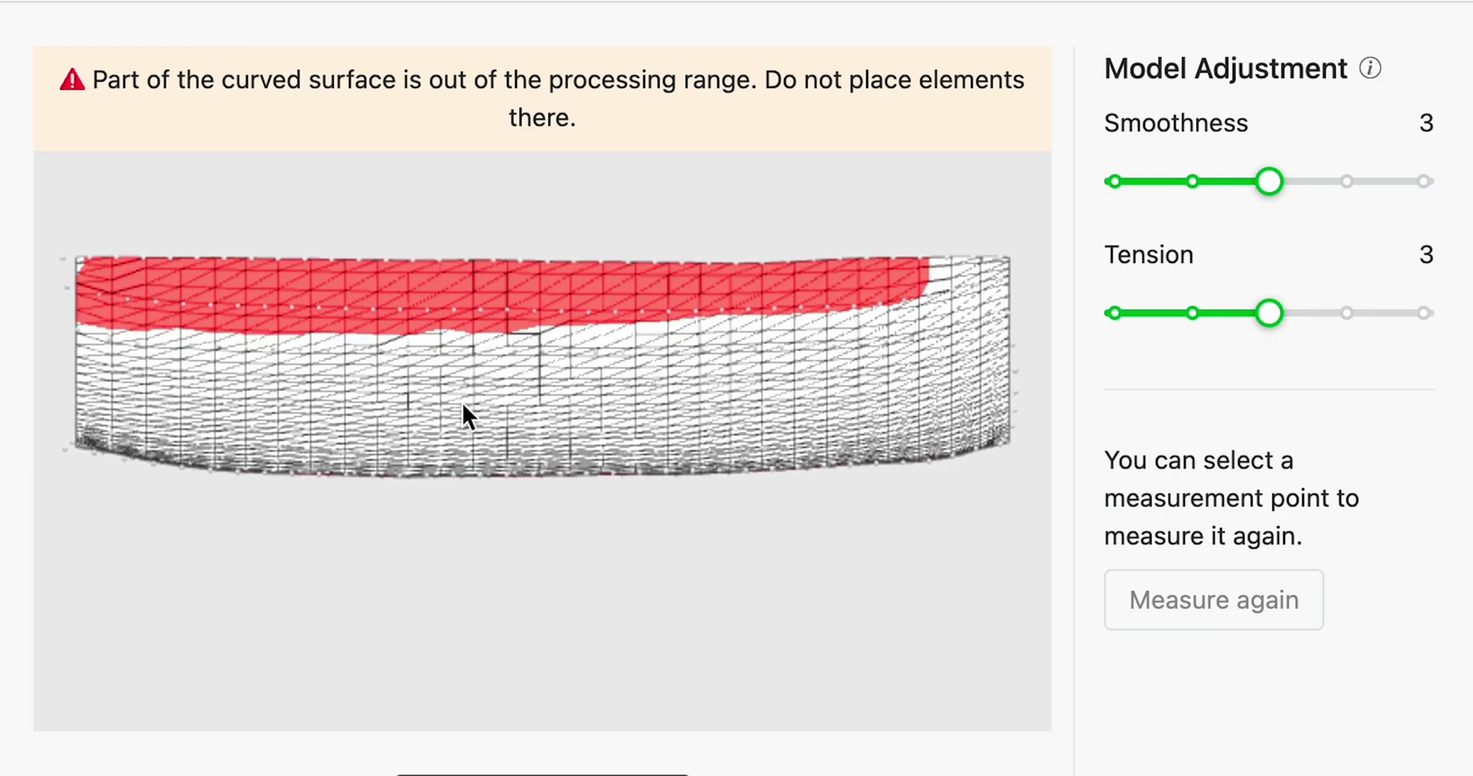
{"action": "left_click_drag", "start_coordinate": [464, 405], "coordinate": [627, 359]}
{"action": "left_click", "coordinate": [625, 360]}
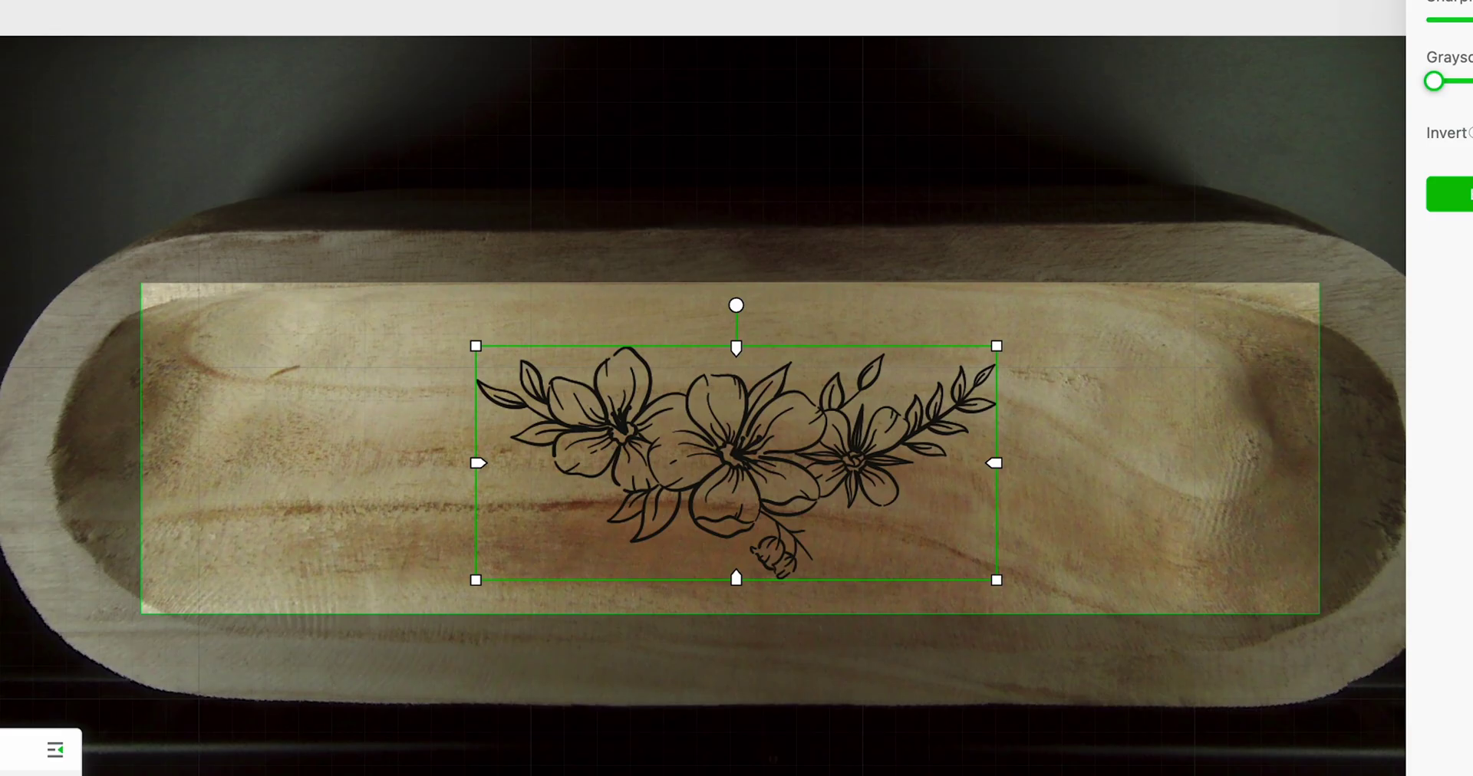
- Deselect the floral design by clicking an empty spot on the canvas
{"action": "left_click", "coordinate": [1355, 588]}
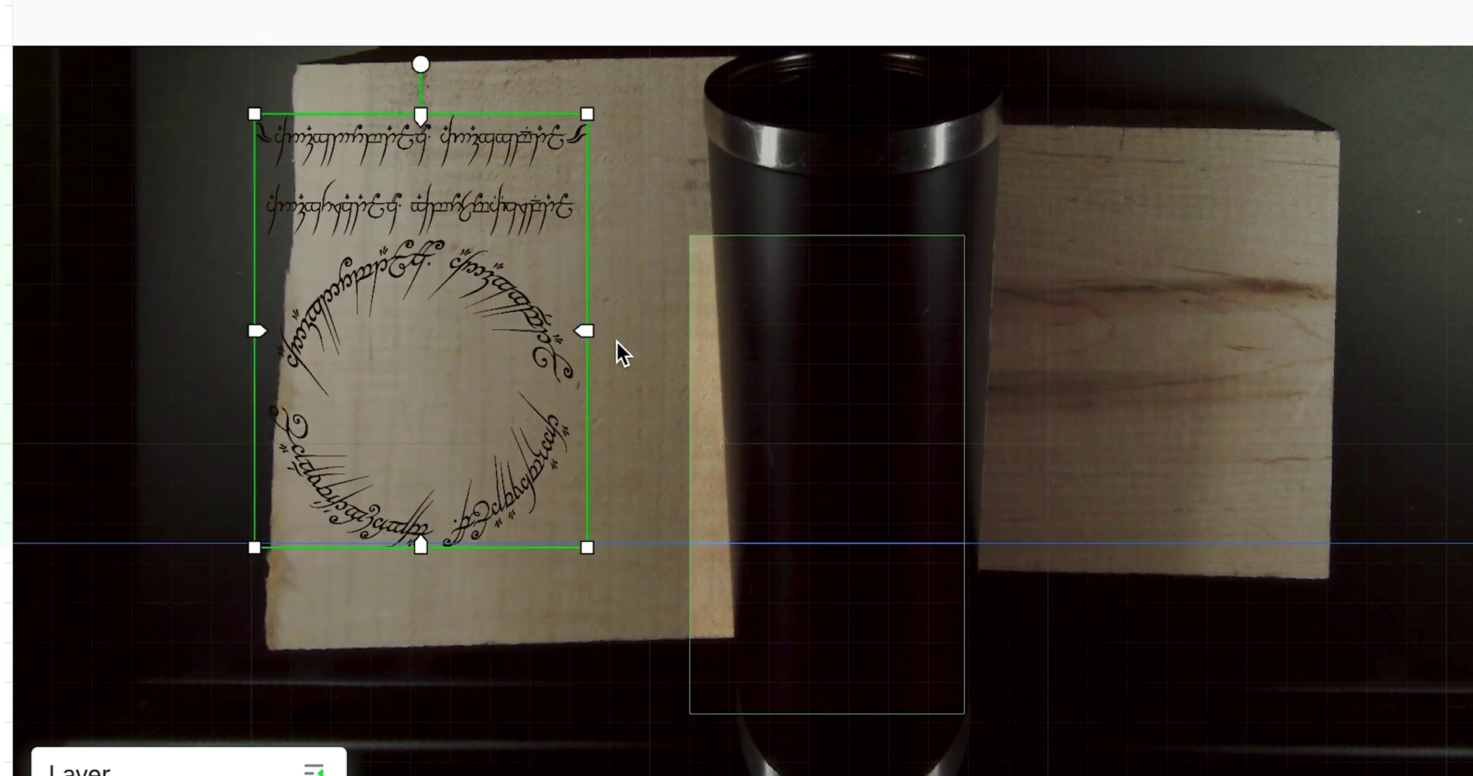
- Shift the Elvish design slightly right and down over the tumbler
{"action": "left_click_drag", "start_coordinate": [373, 330], "coordinate": [436, 340]}
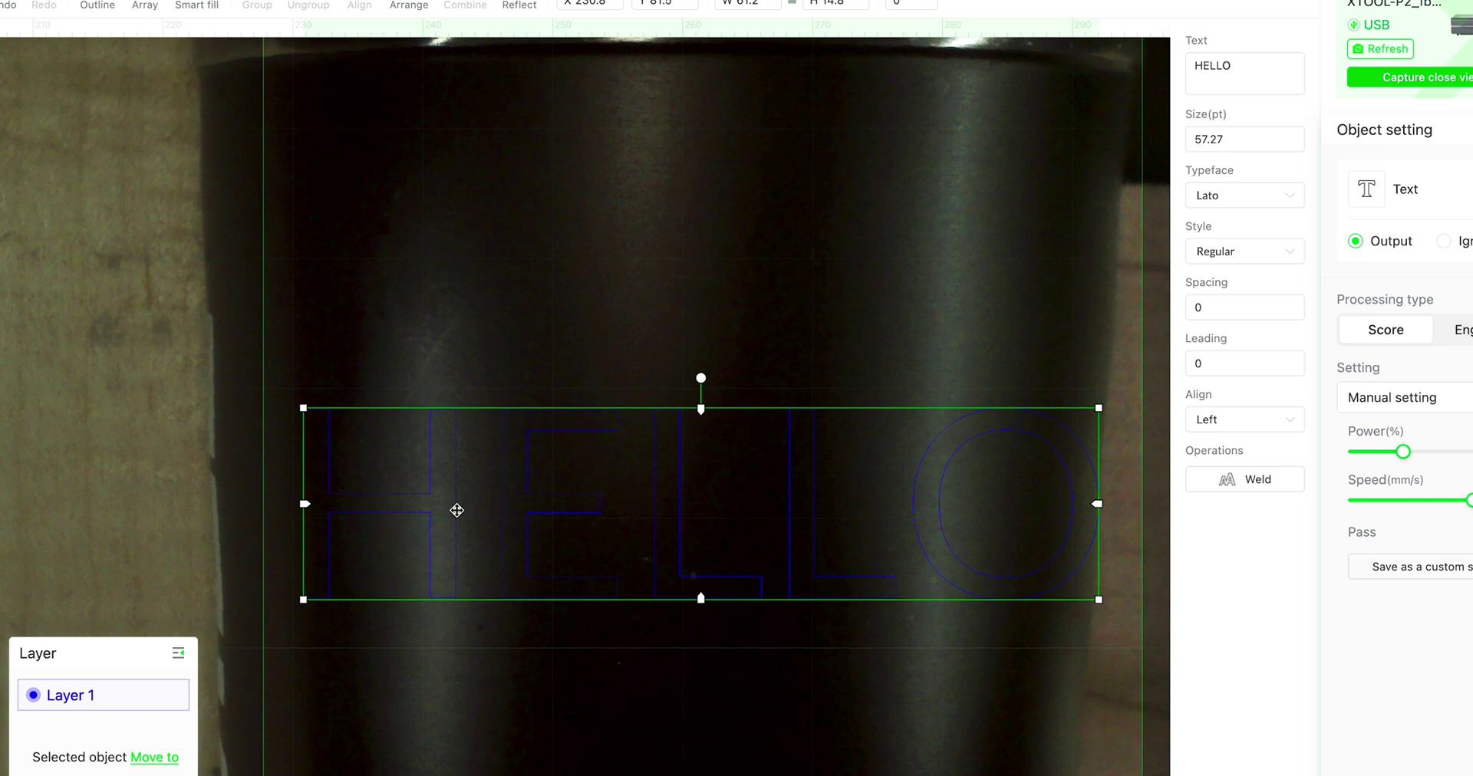
- Centre the HELLO text on the guide across the tumbler, closing its context menu unused
{"action": "left_click_drag", "start_coordinate": [456, 510], "coordinate": [499, 510]}
{"action": "right_click", "coordinate": [500, 509]}
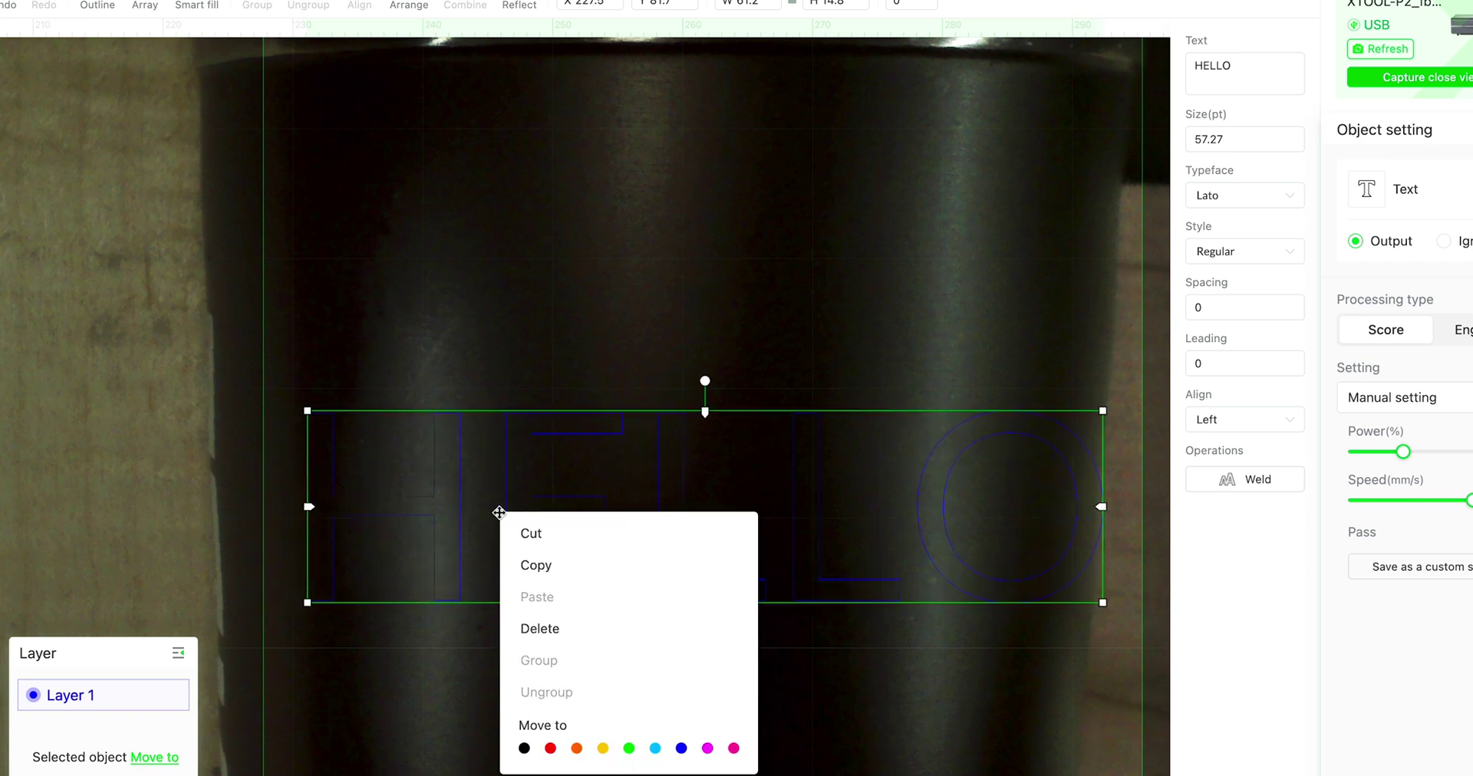
{"action": "left_click", "coordinate": [457, 471]}
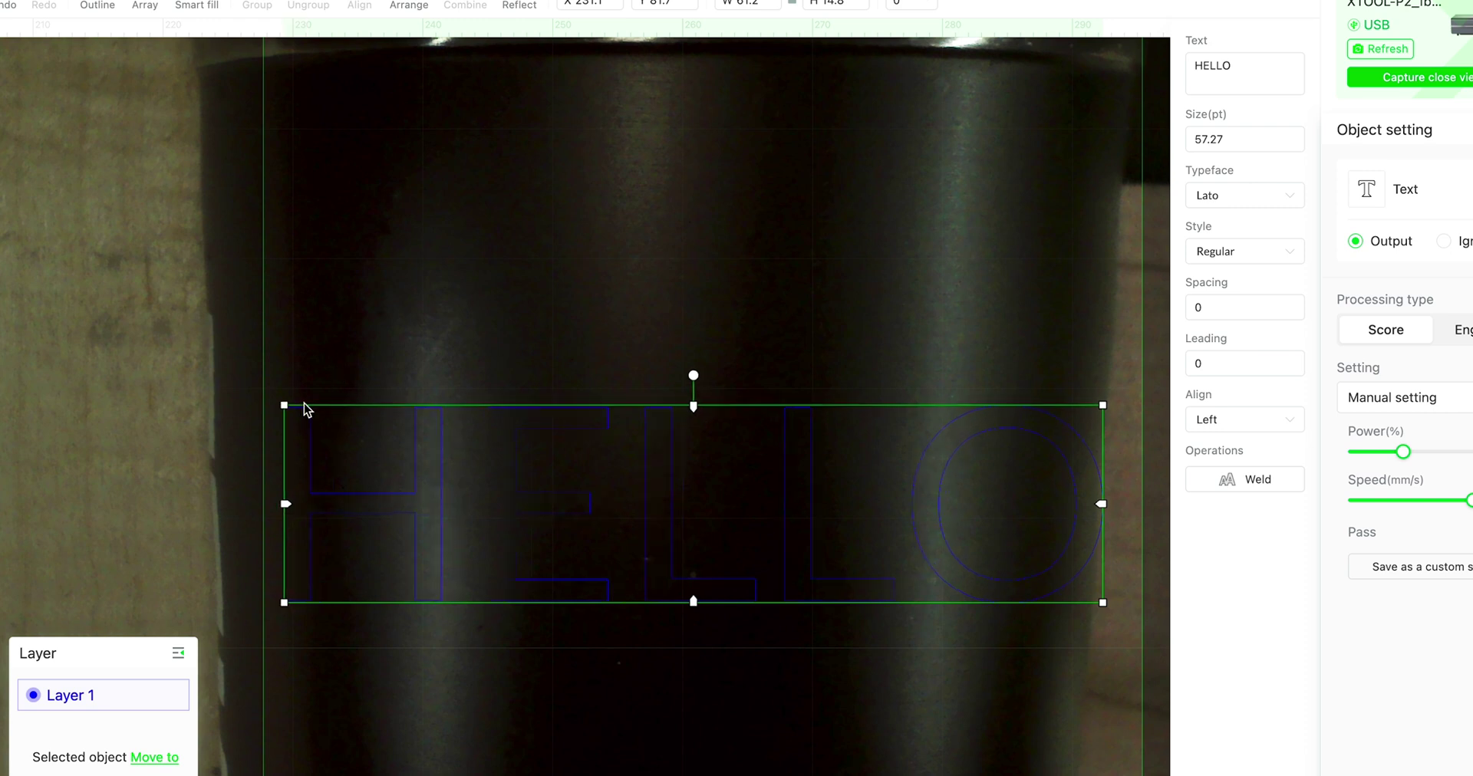